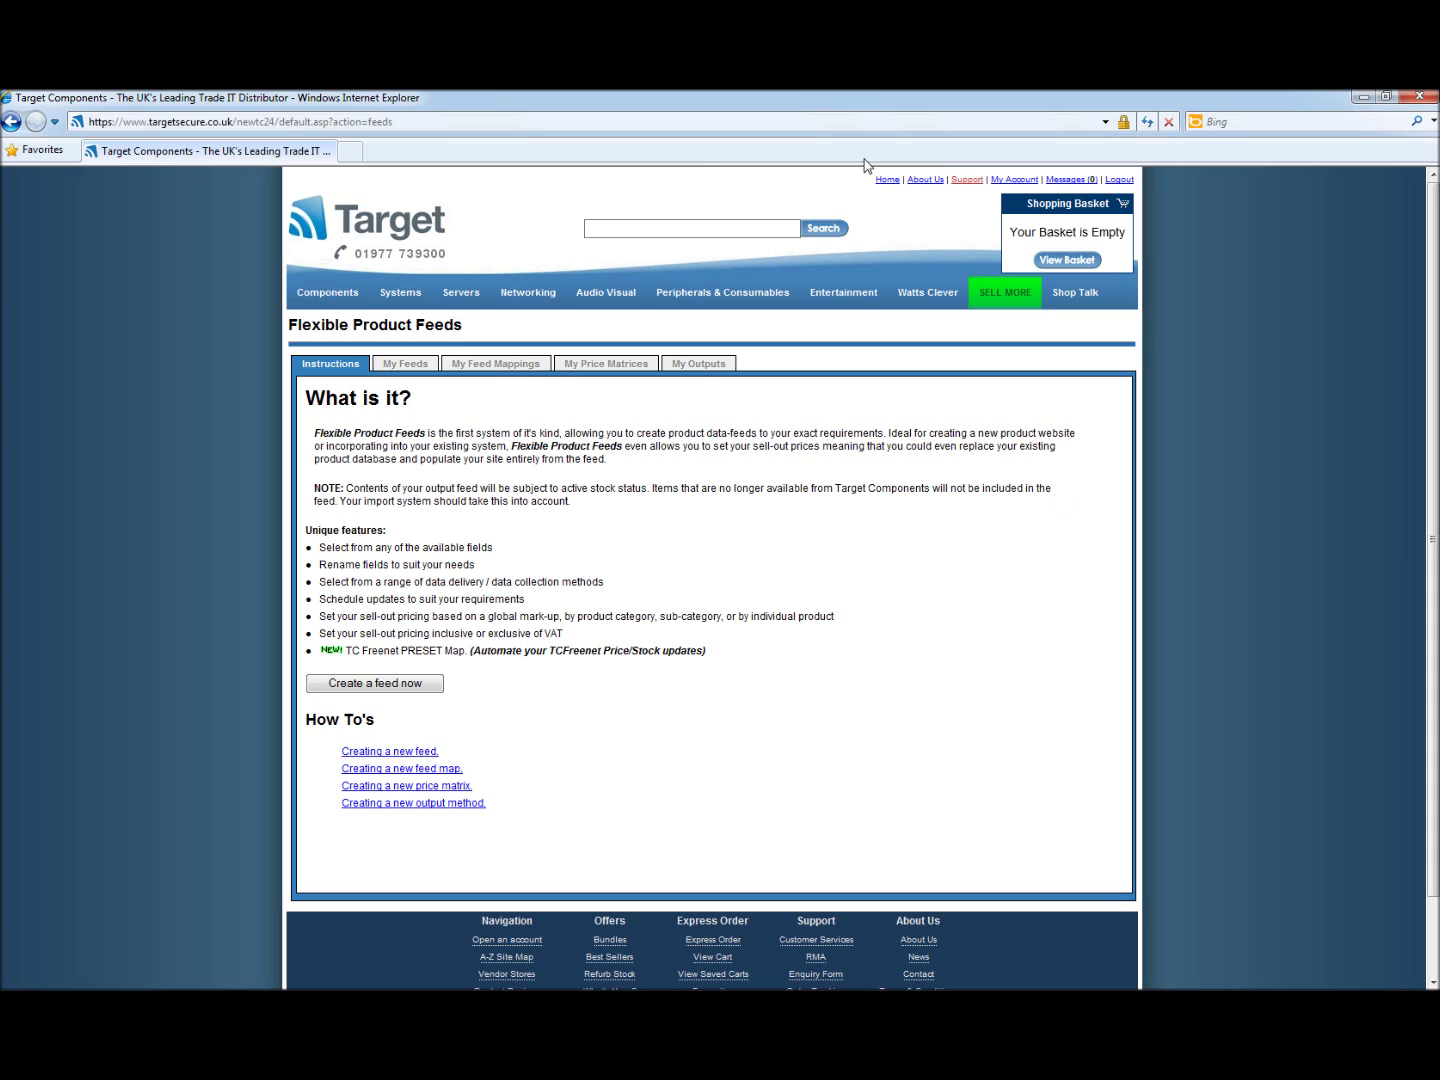
- Open the My Feeds page, which shows no feeds set up yet
click(406, 366)
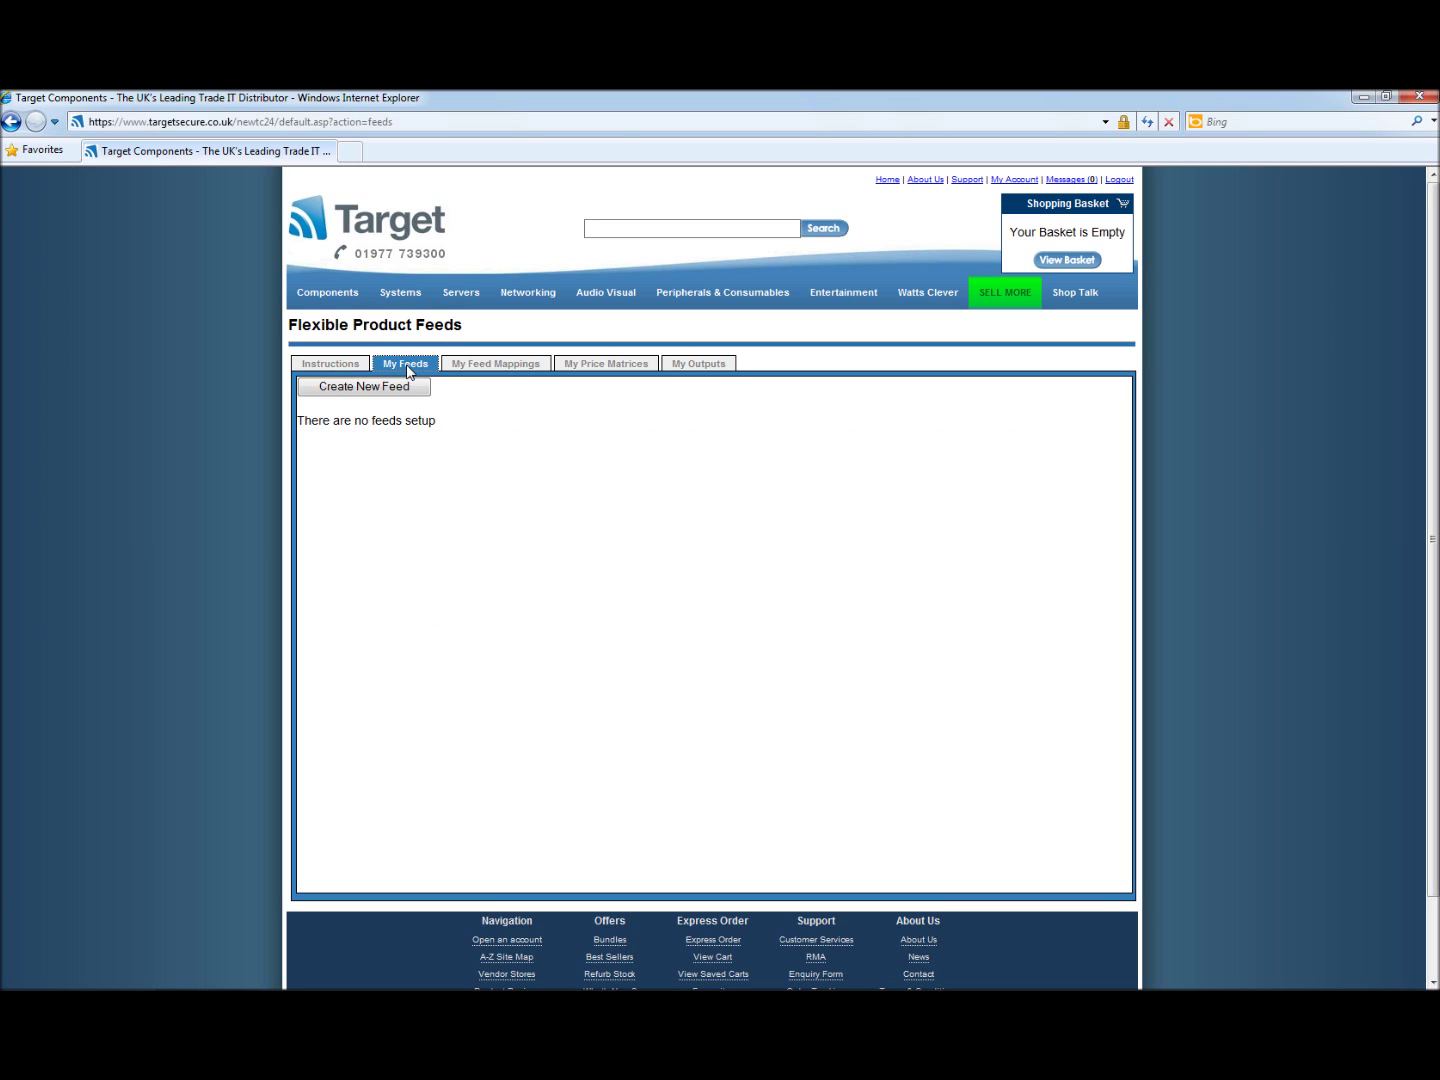
- Start a new feed named 'demo' and bring up its feed mapping template choices
click(363, 394)
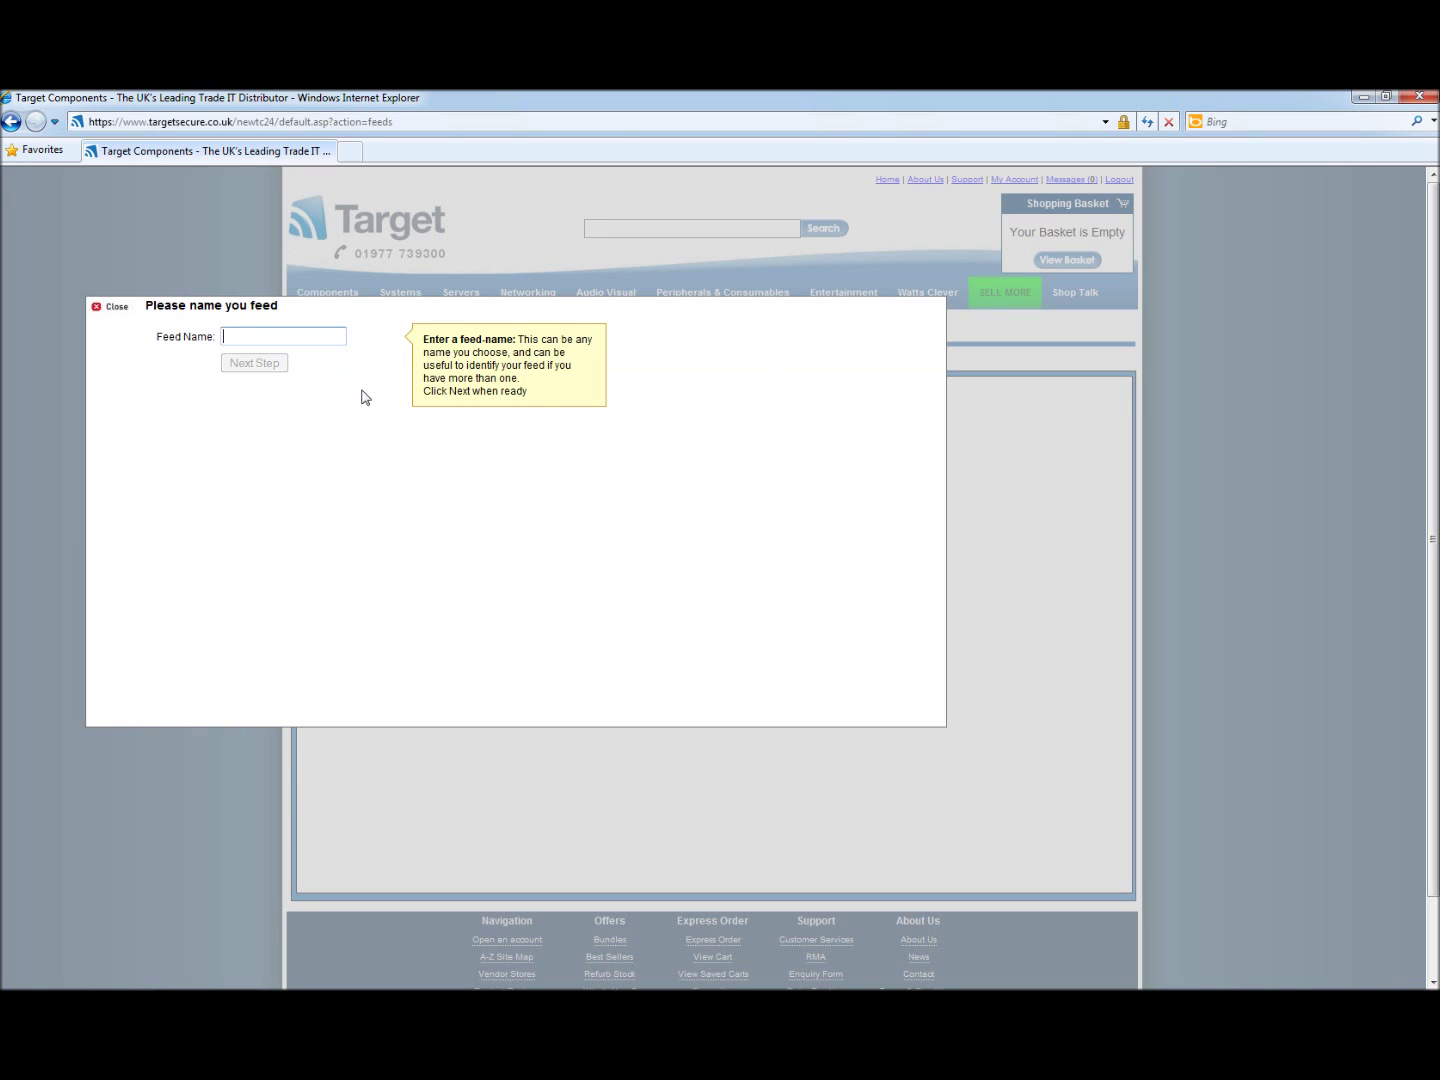
click(311, 342)
text(demo)
click(271, 366)
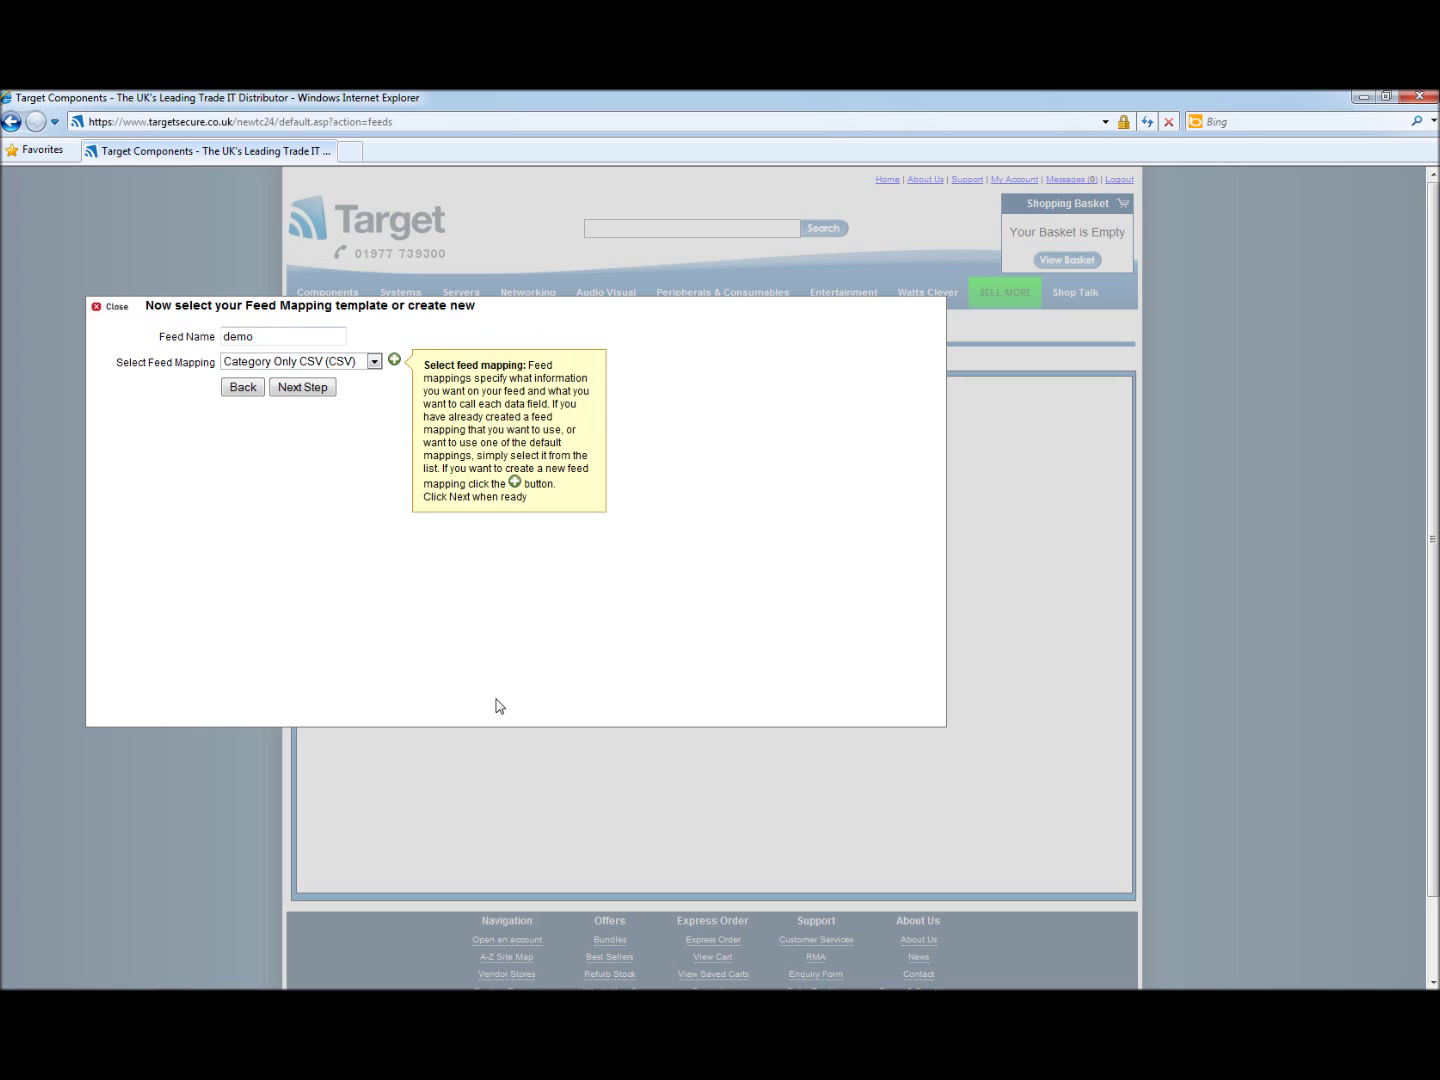
click(374, 363)
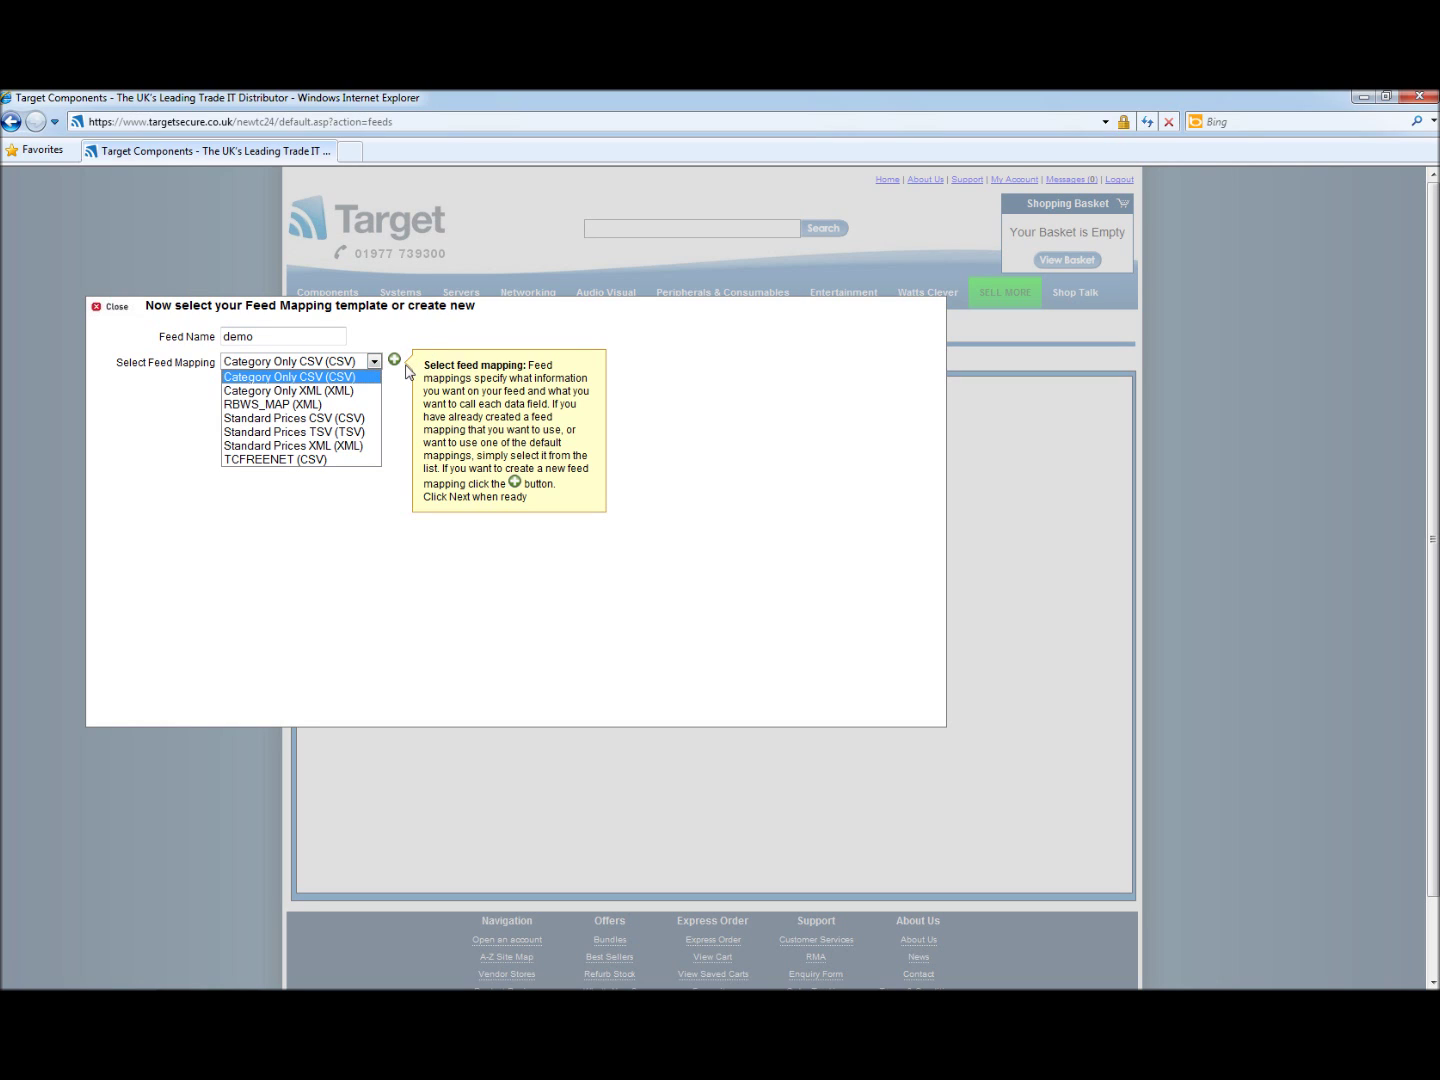
- Create a new feed mapping named 'demo' with CSV Format as the output
click(395, 361)
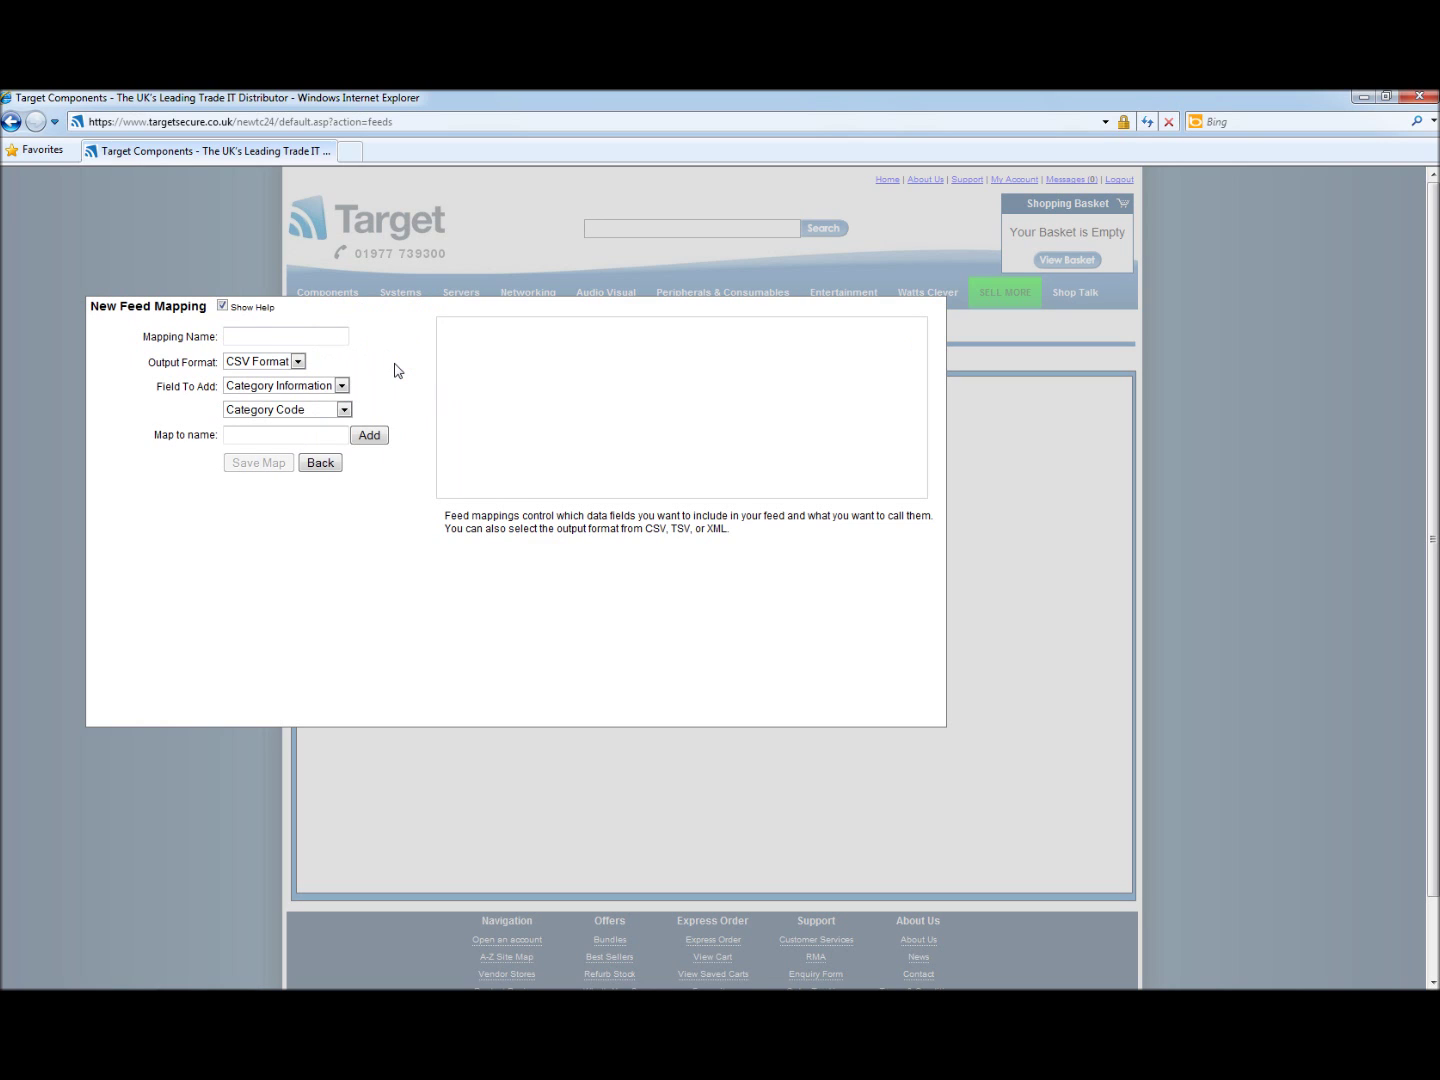
click(285, 336)
text(demo)
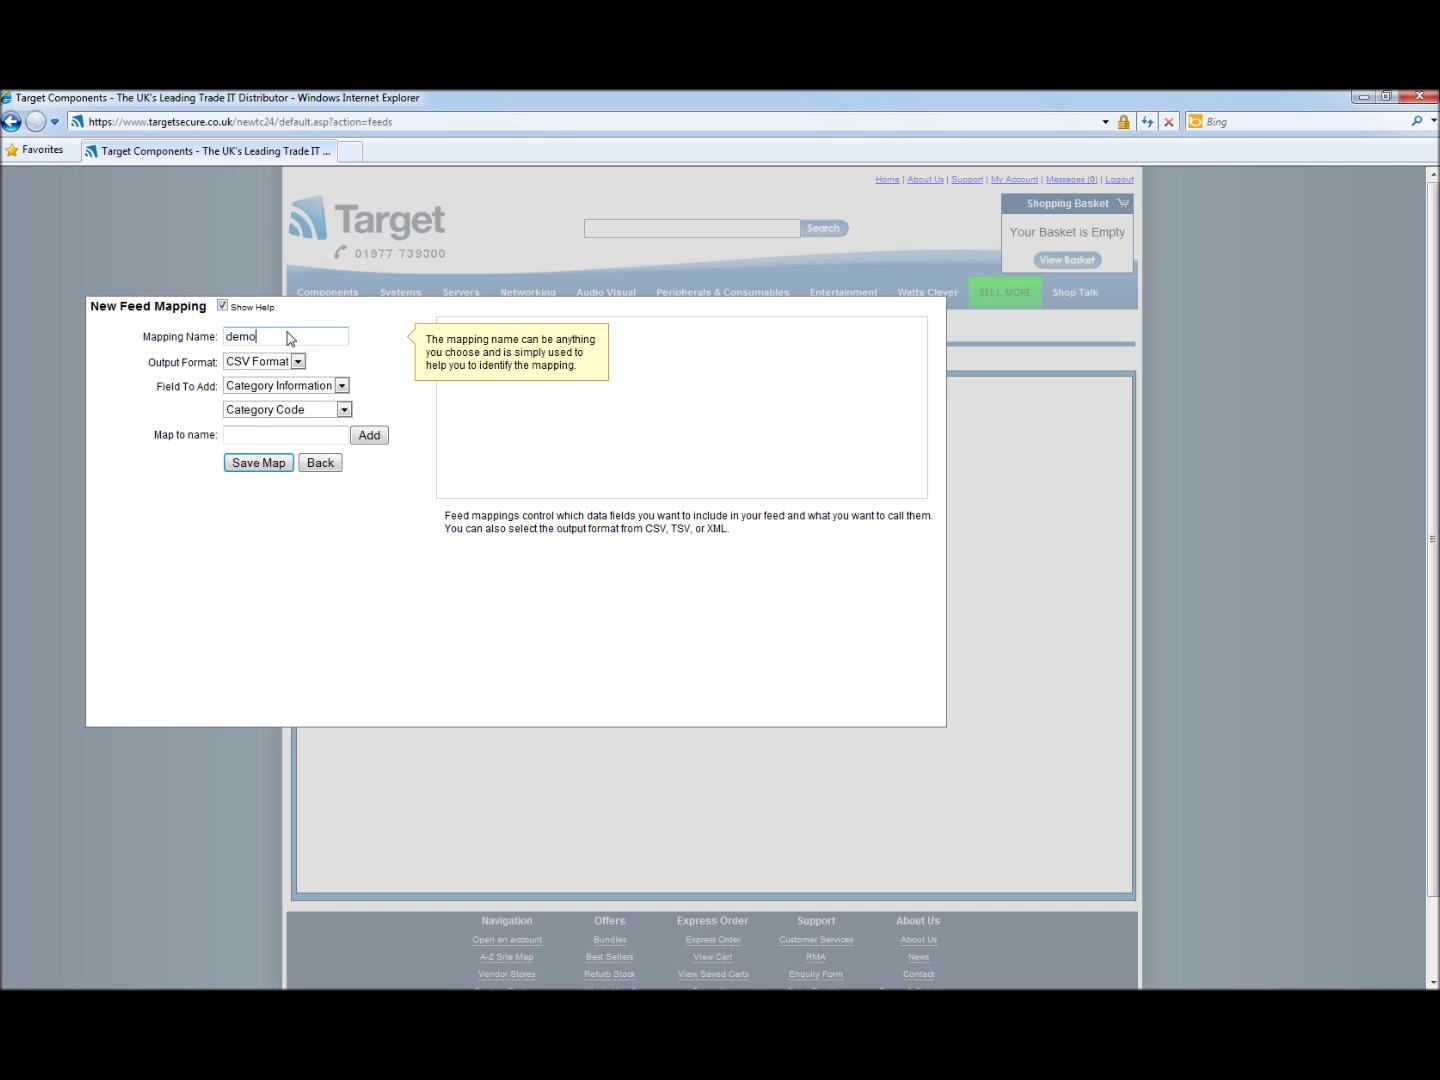
click(322, 368)
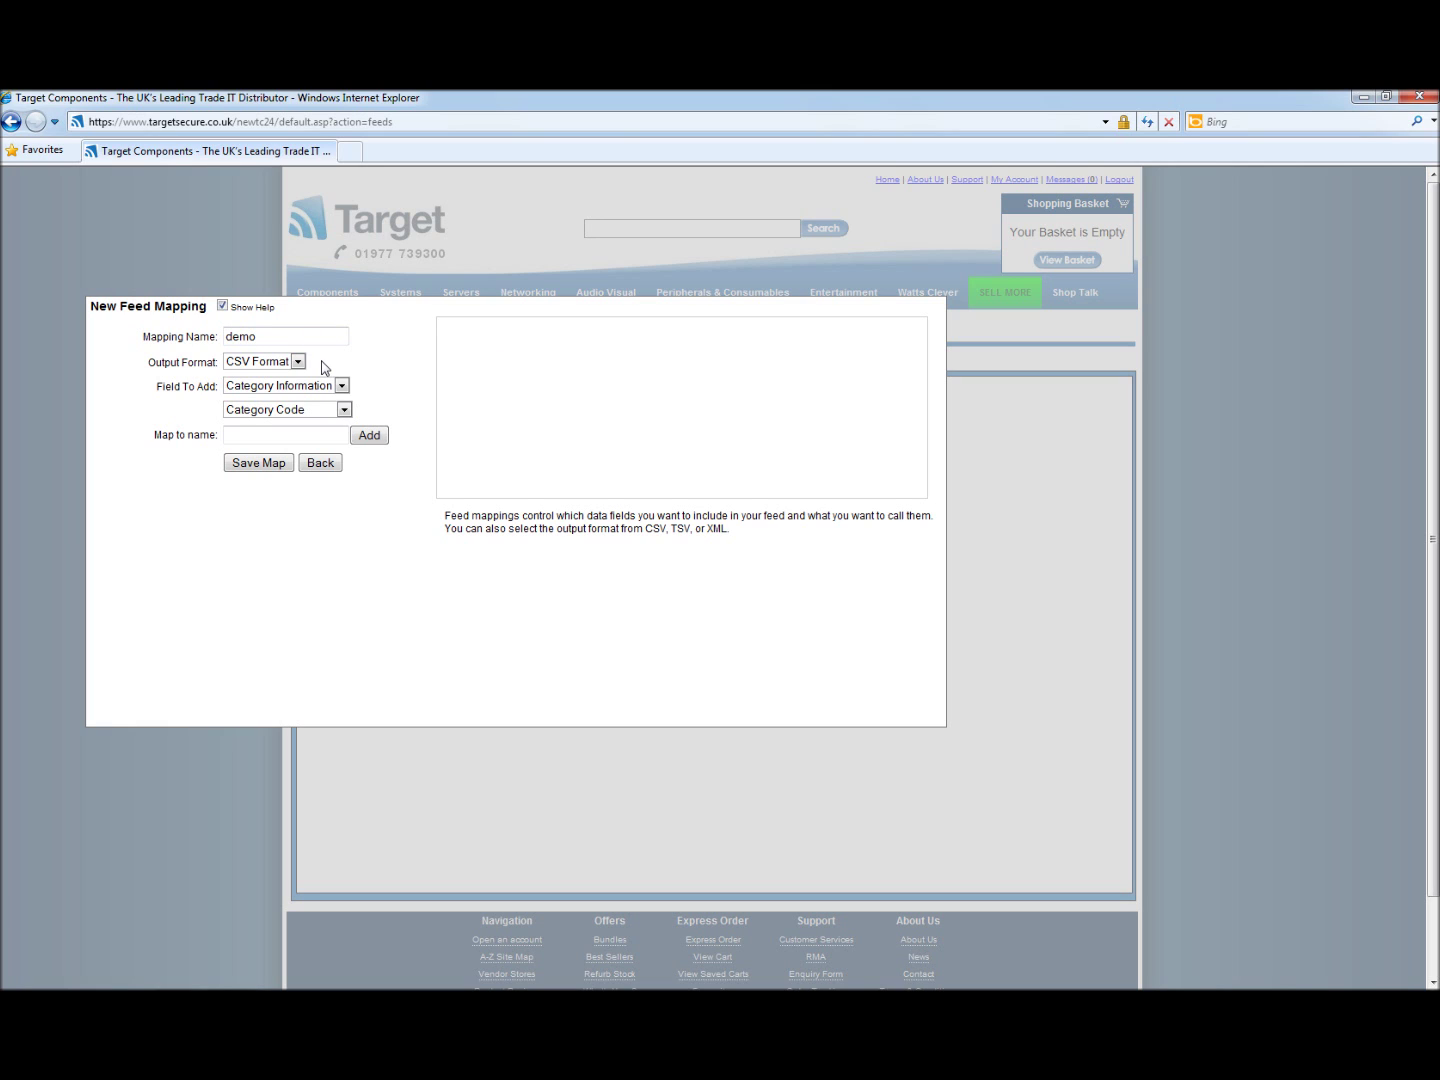
click(298, 362)
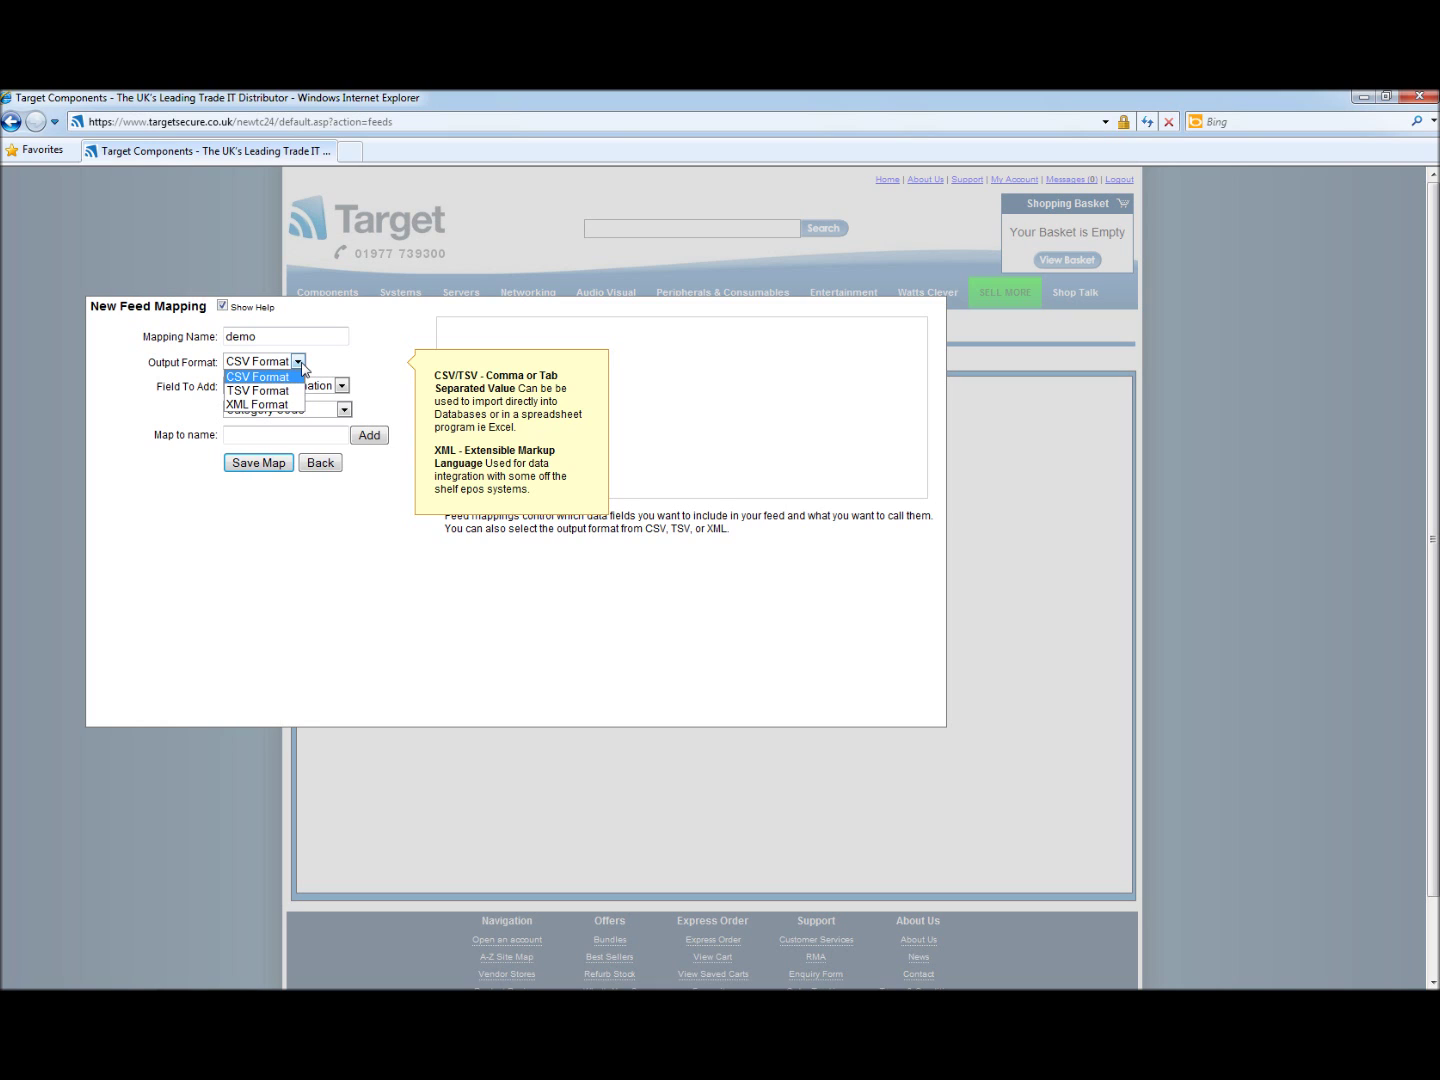
click(285, 377)
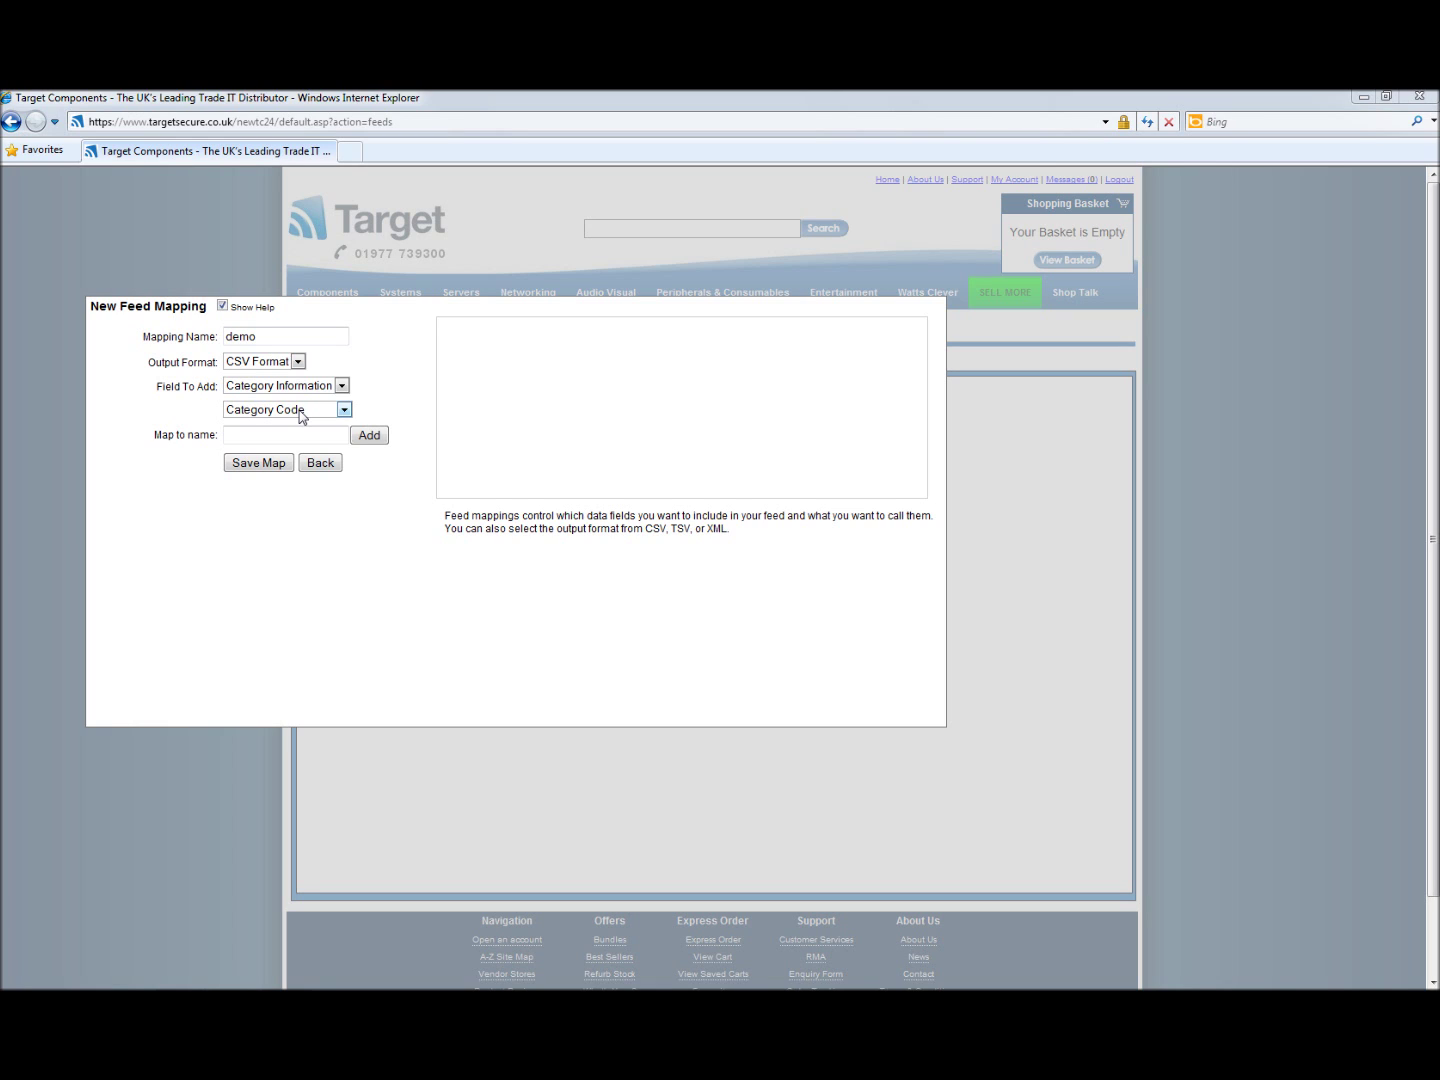
click(267, 437)
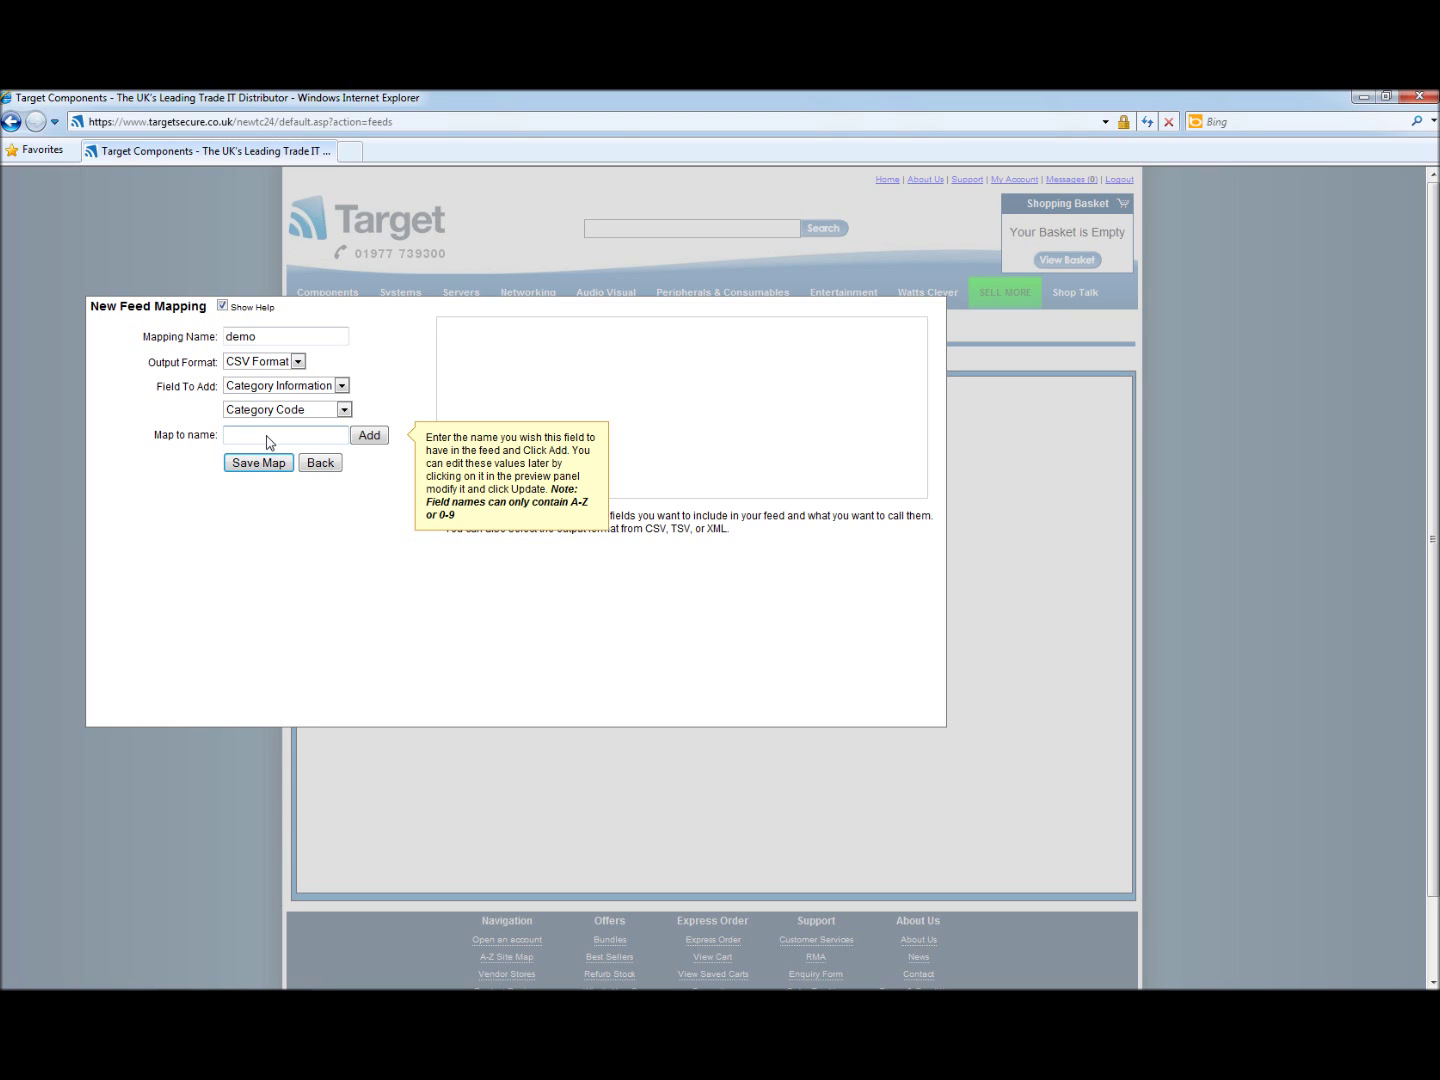
- Add Category Code as 'catcode' and Category Description as 'catdes' to the mapping
text(catcode)
click(377, 442)
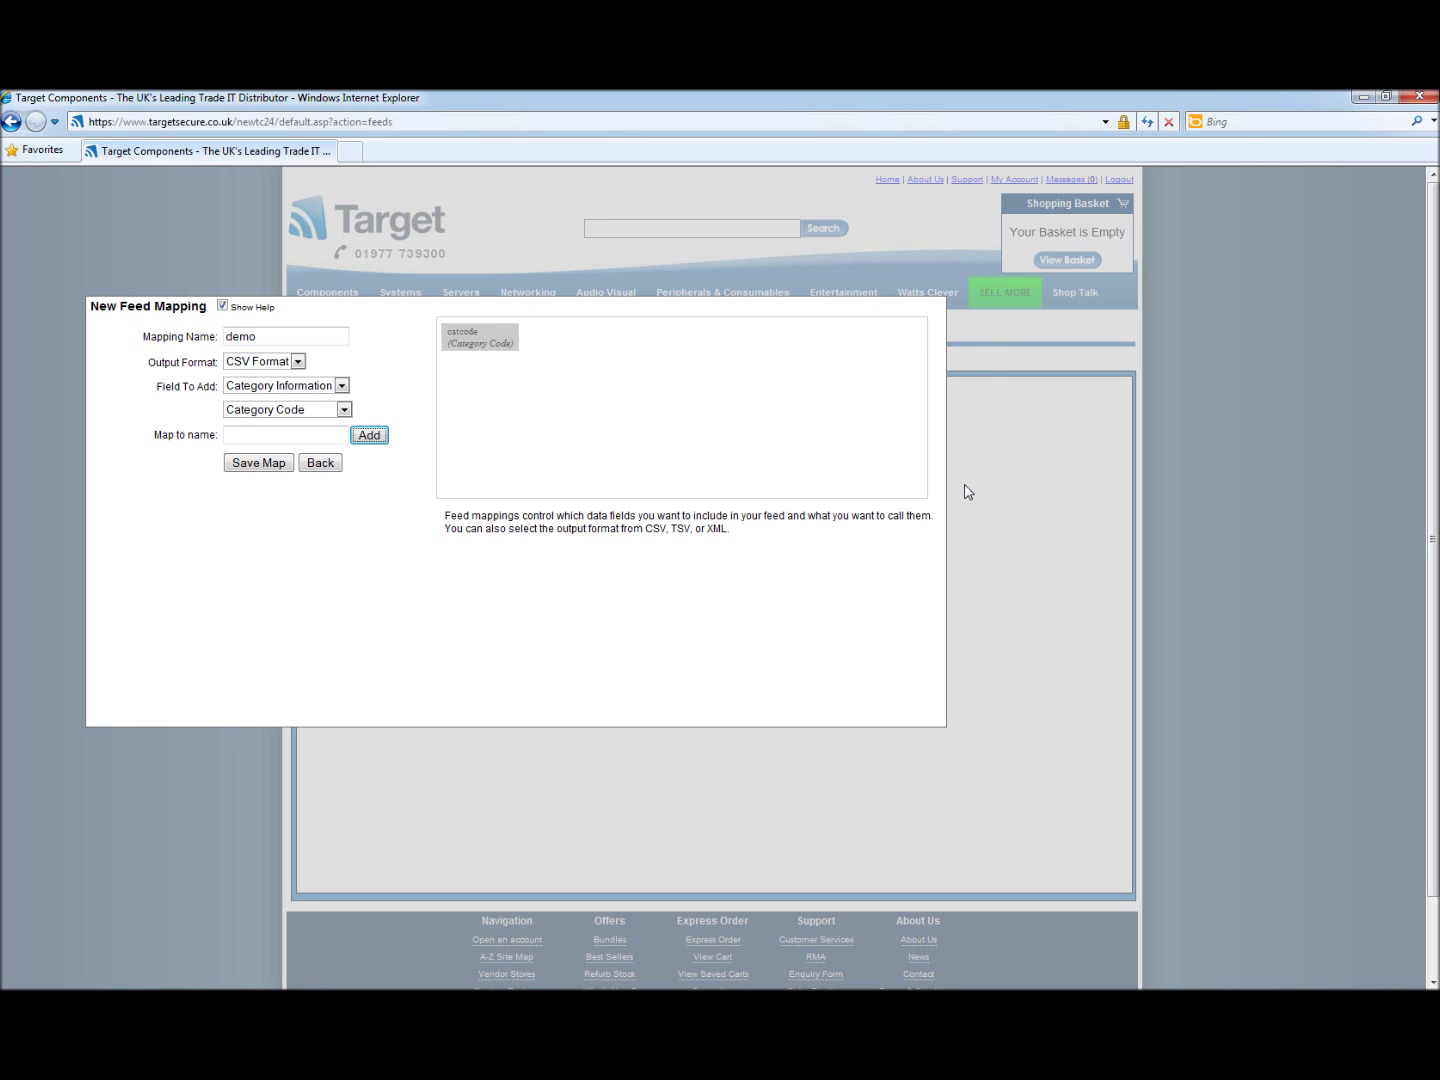
click(344, 411)
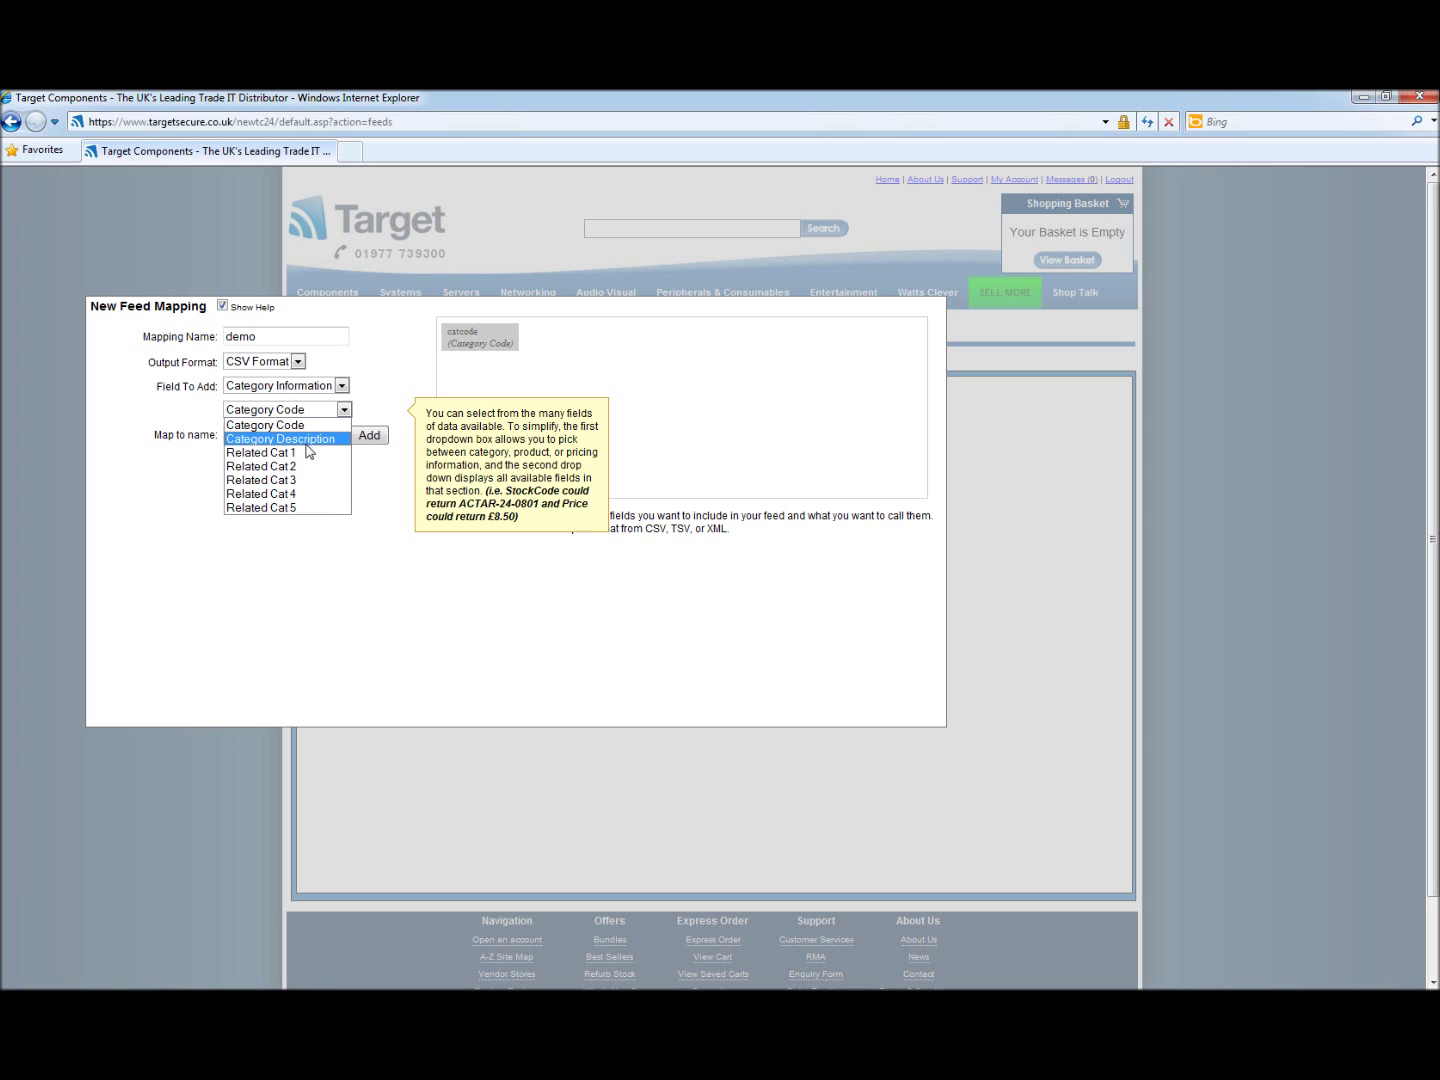
click(290, 439)
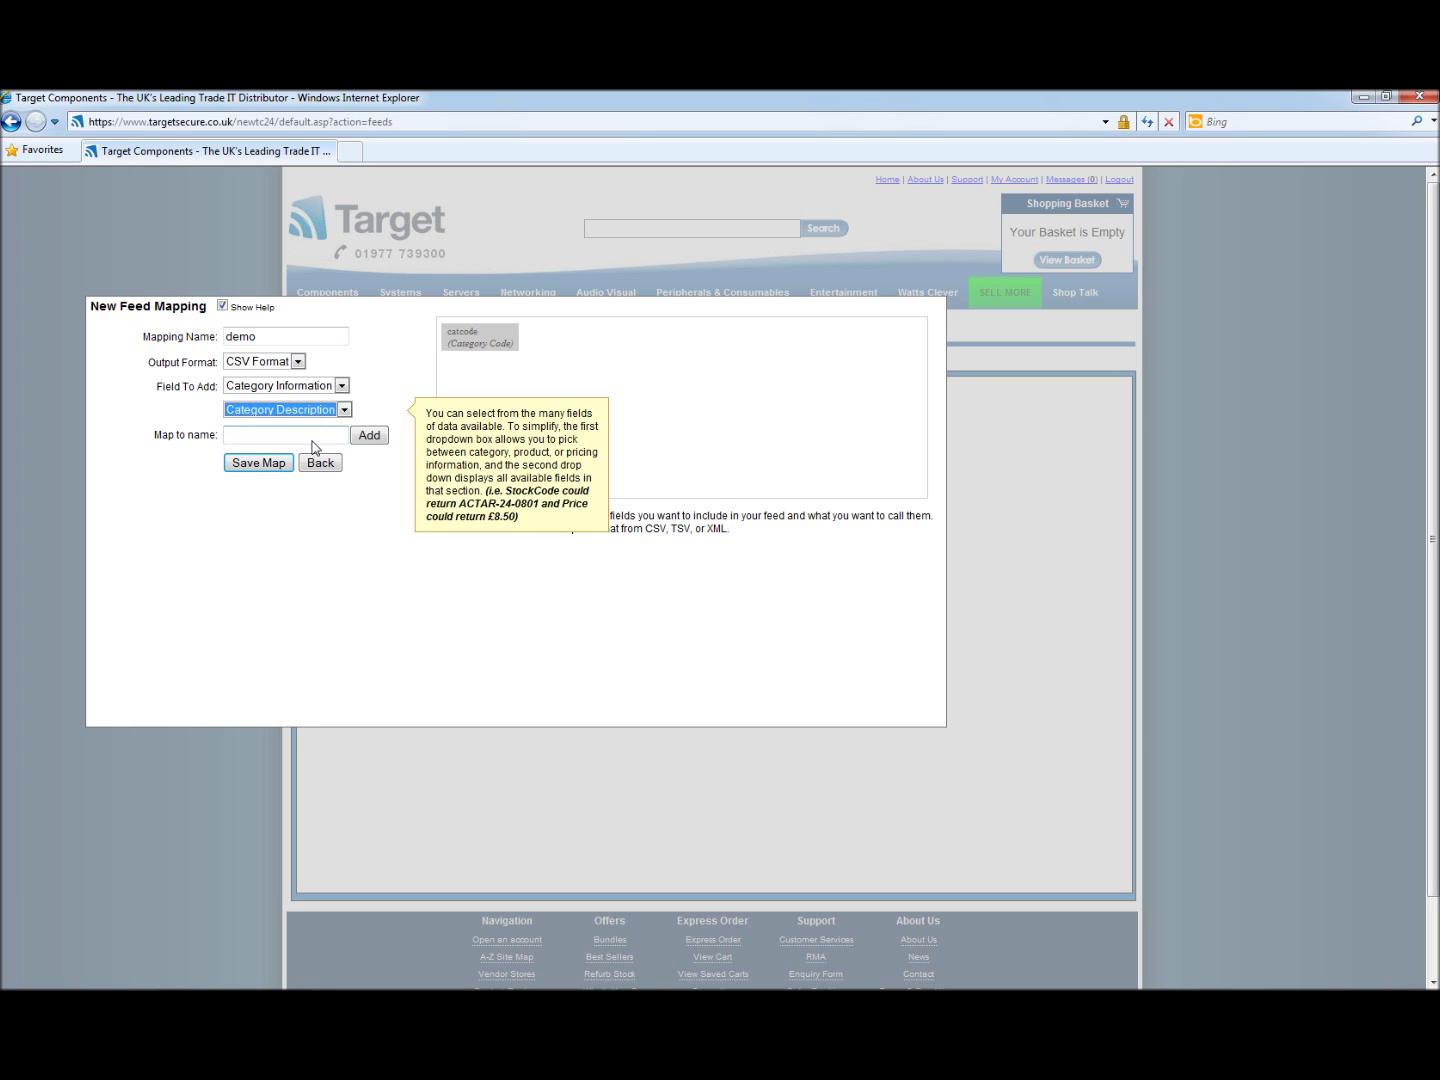
click(302, 439)
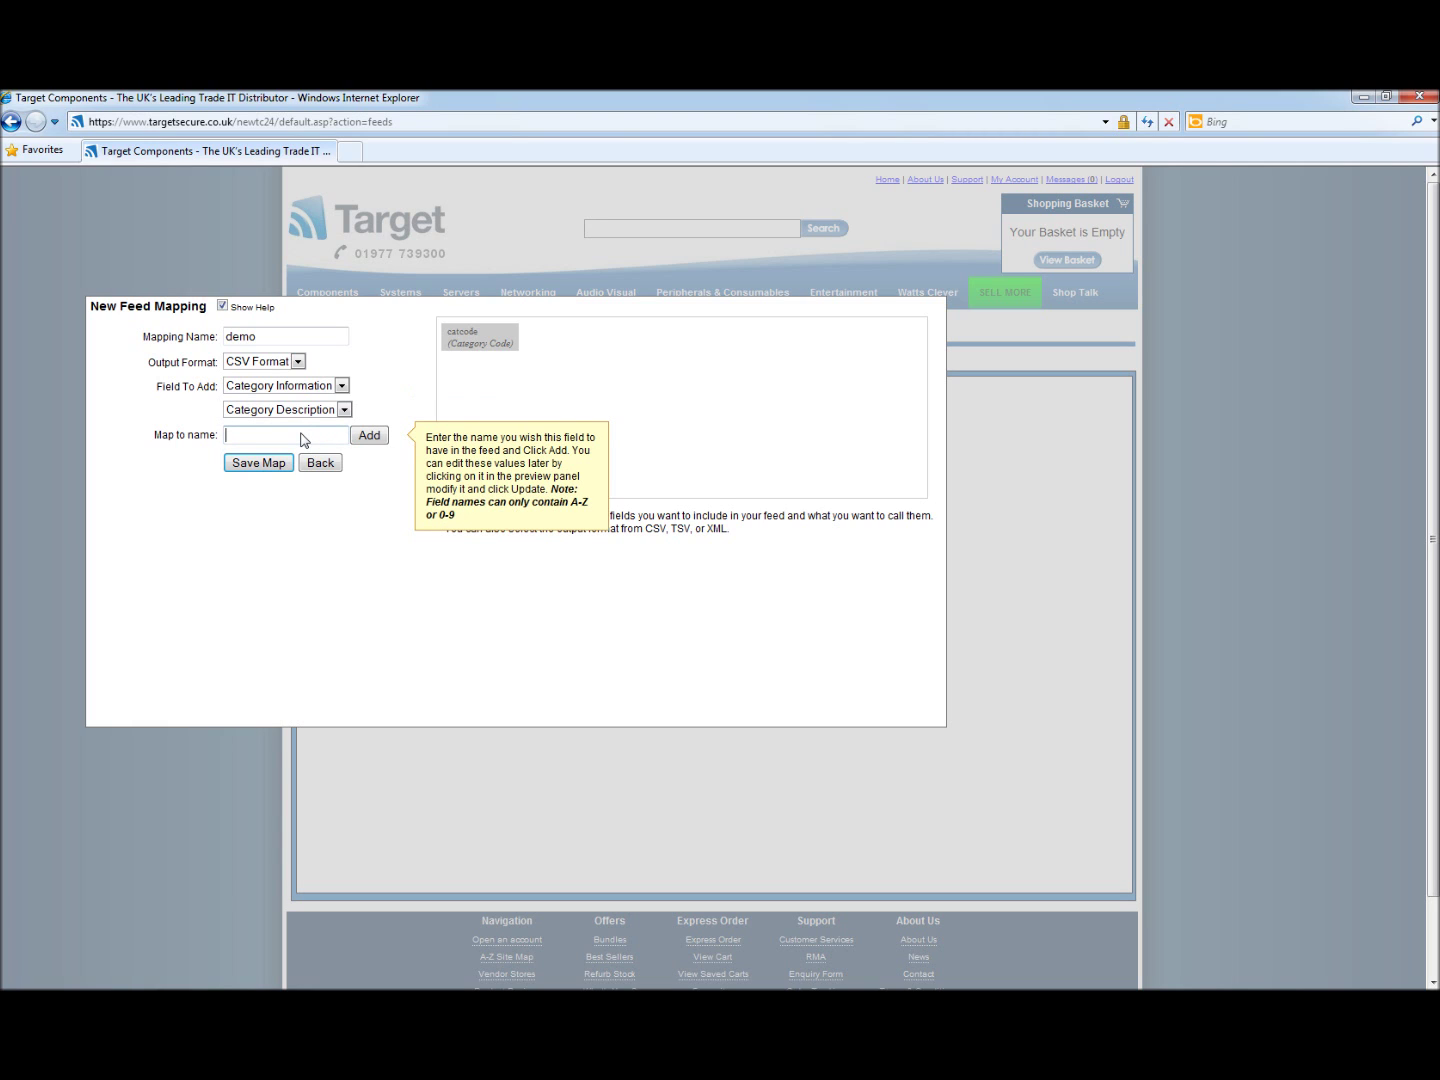
text(cat5)
key(BackSpace)
text(des)
click(379, 434)
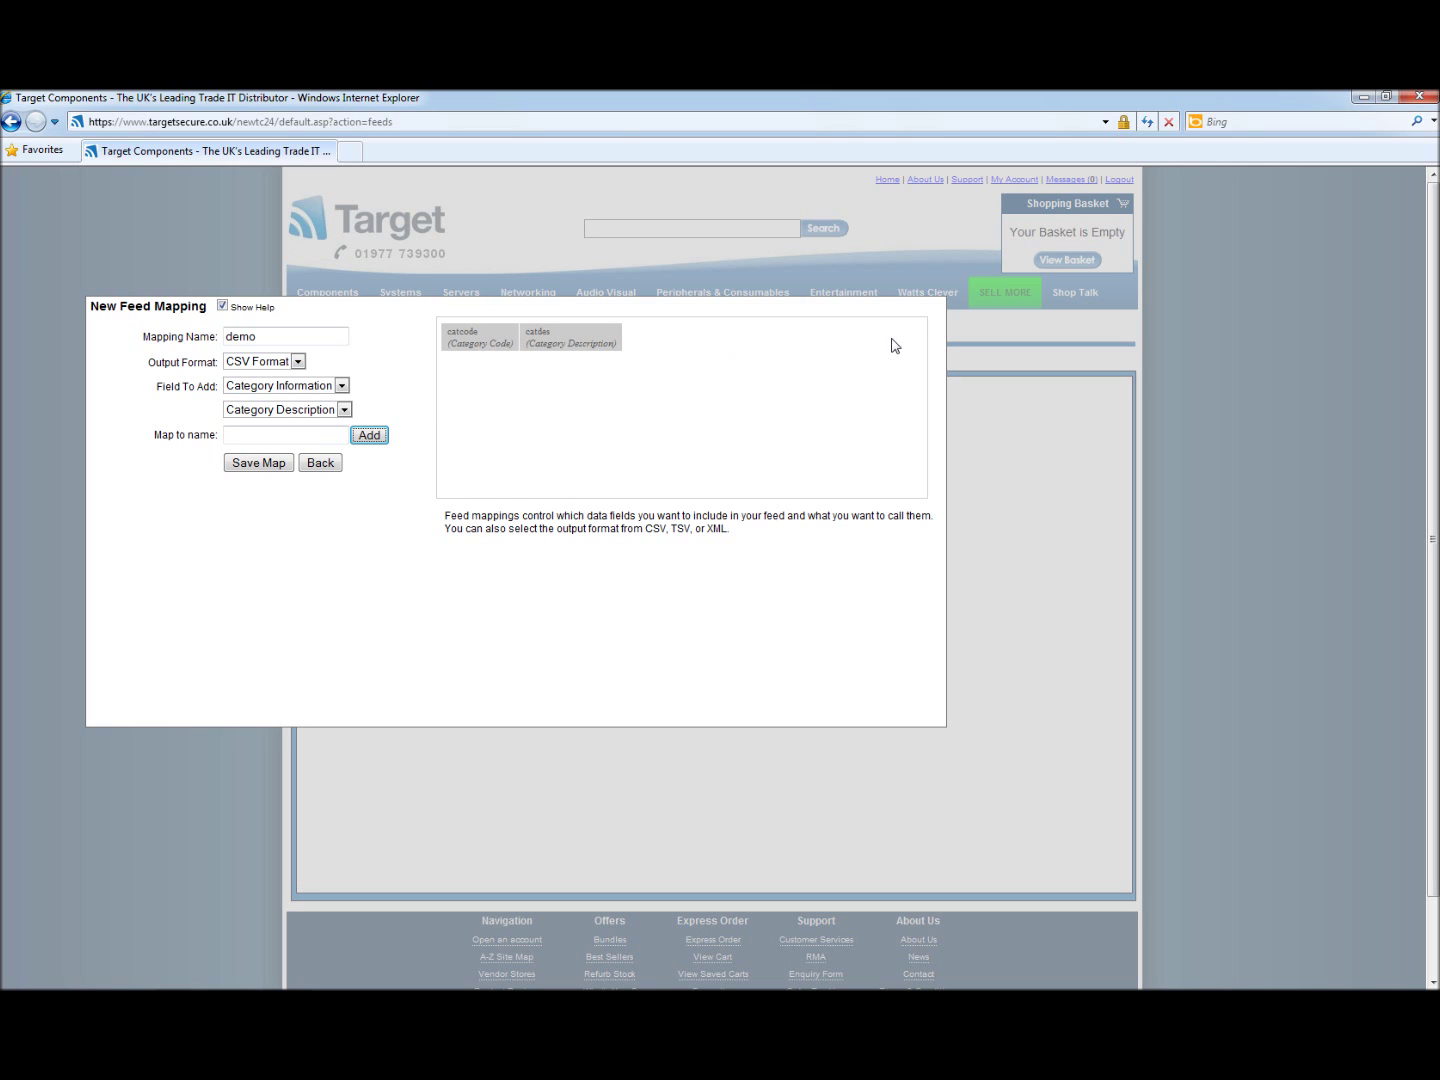
- Add a Custom field named 'blank' to the demo mapping
click(341, 386)
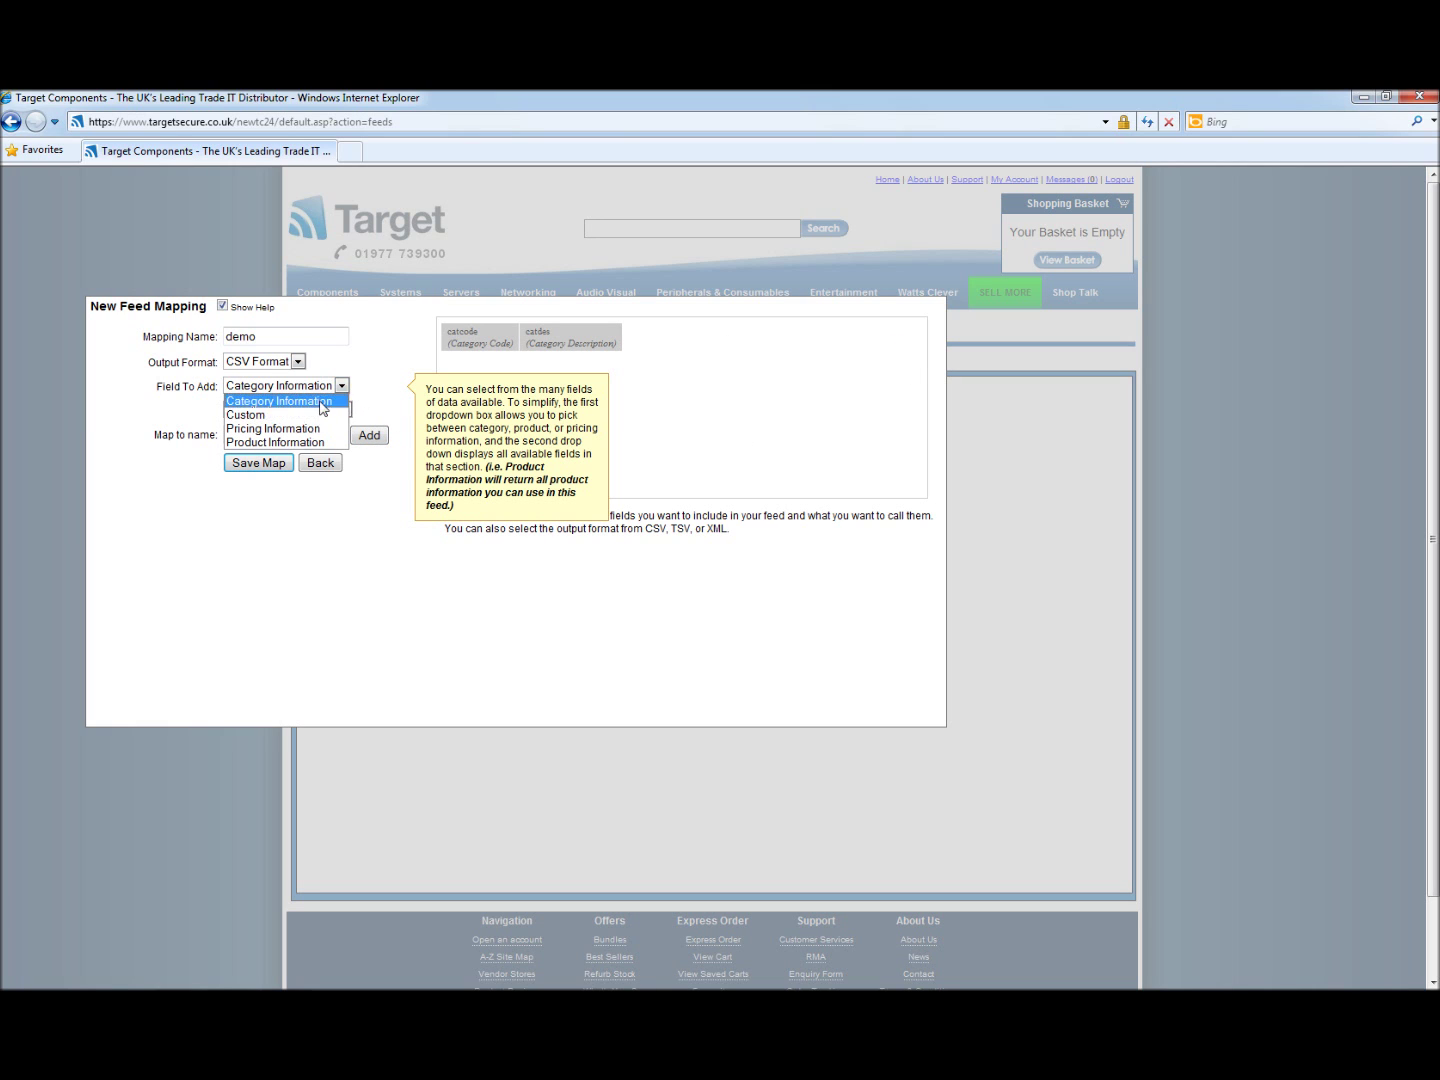
click(345, 389)
click(344, 410)
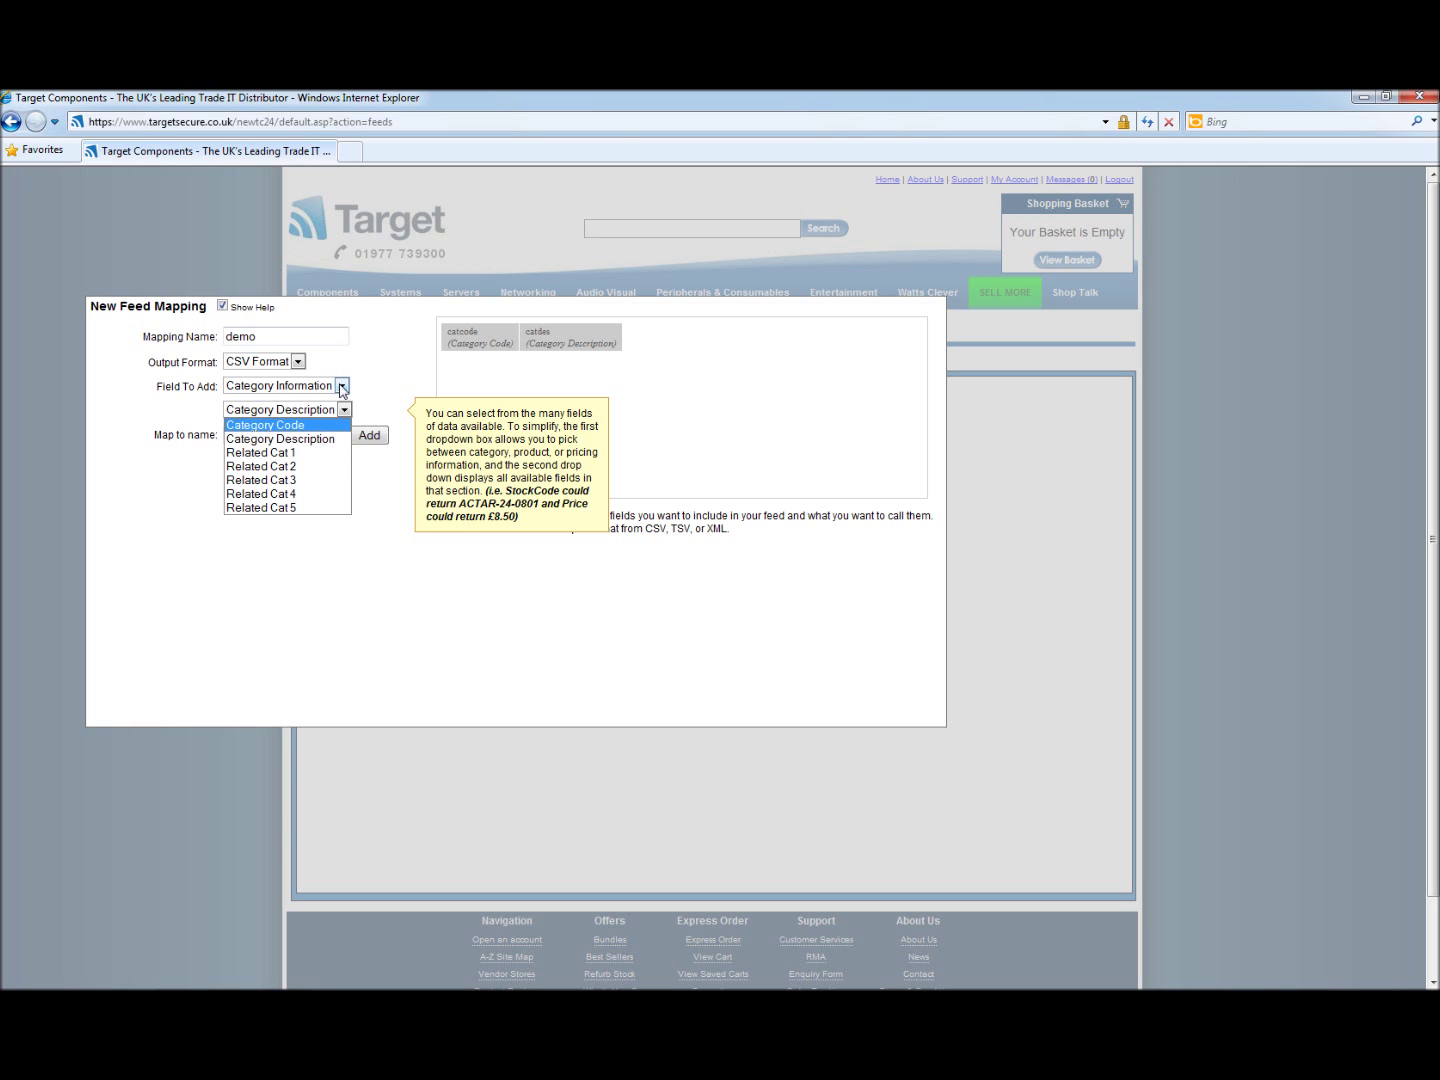
click(342, 388)
click(300, 414)
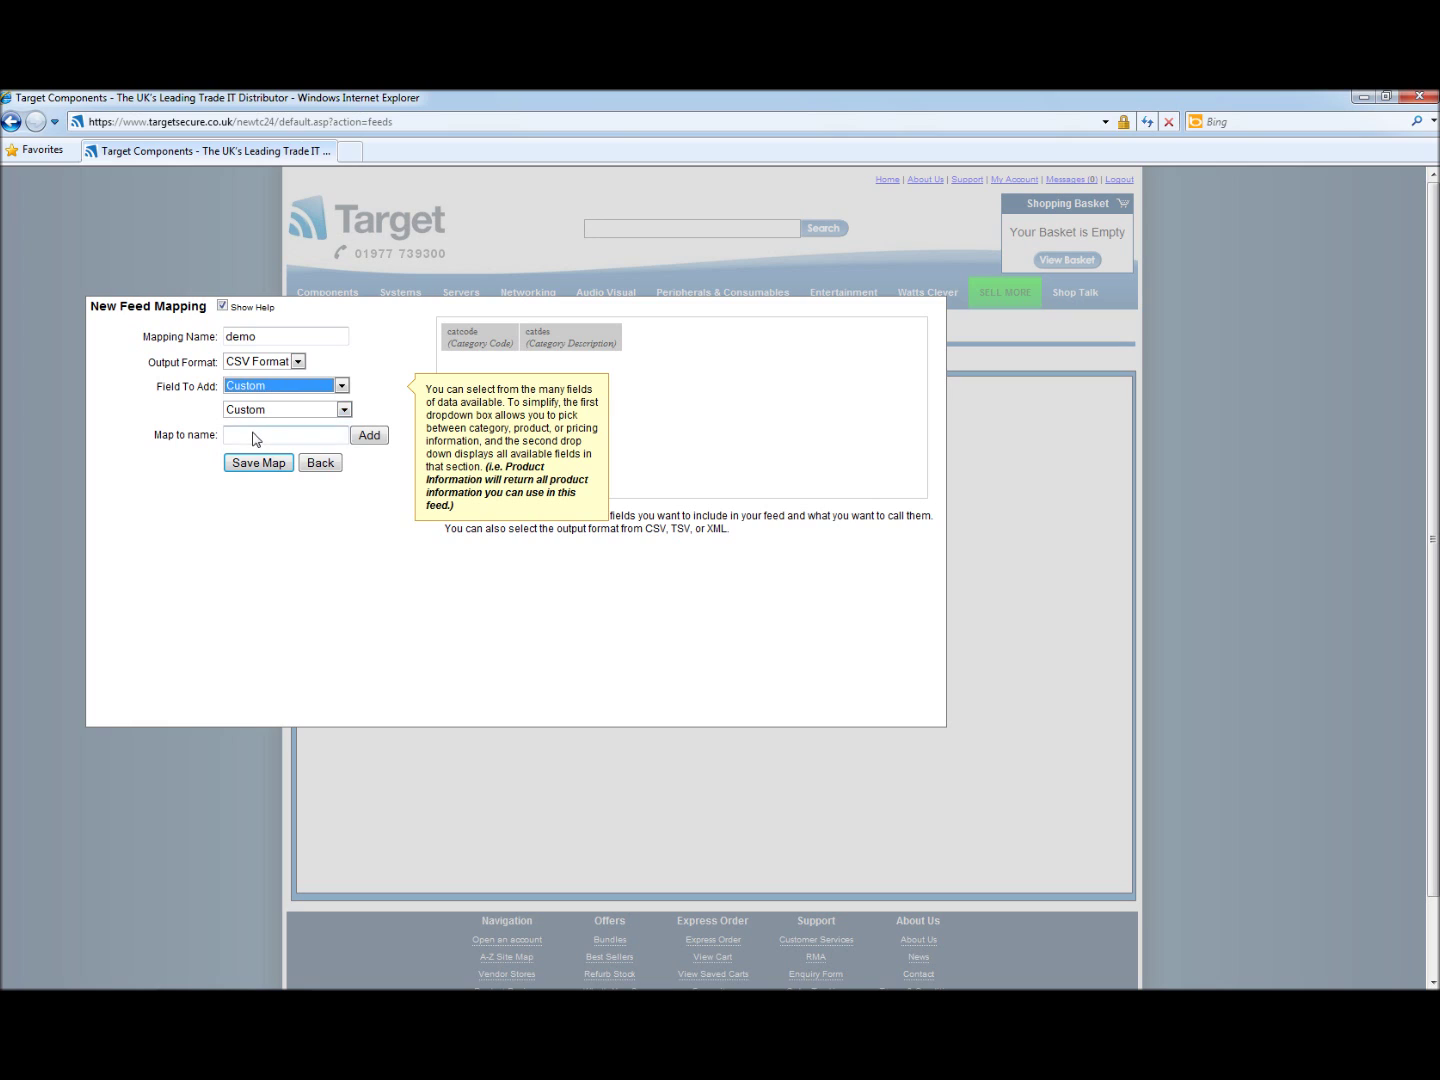
click(256, 437)
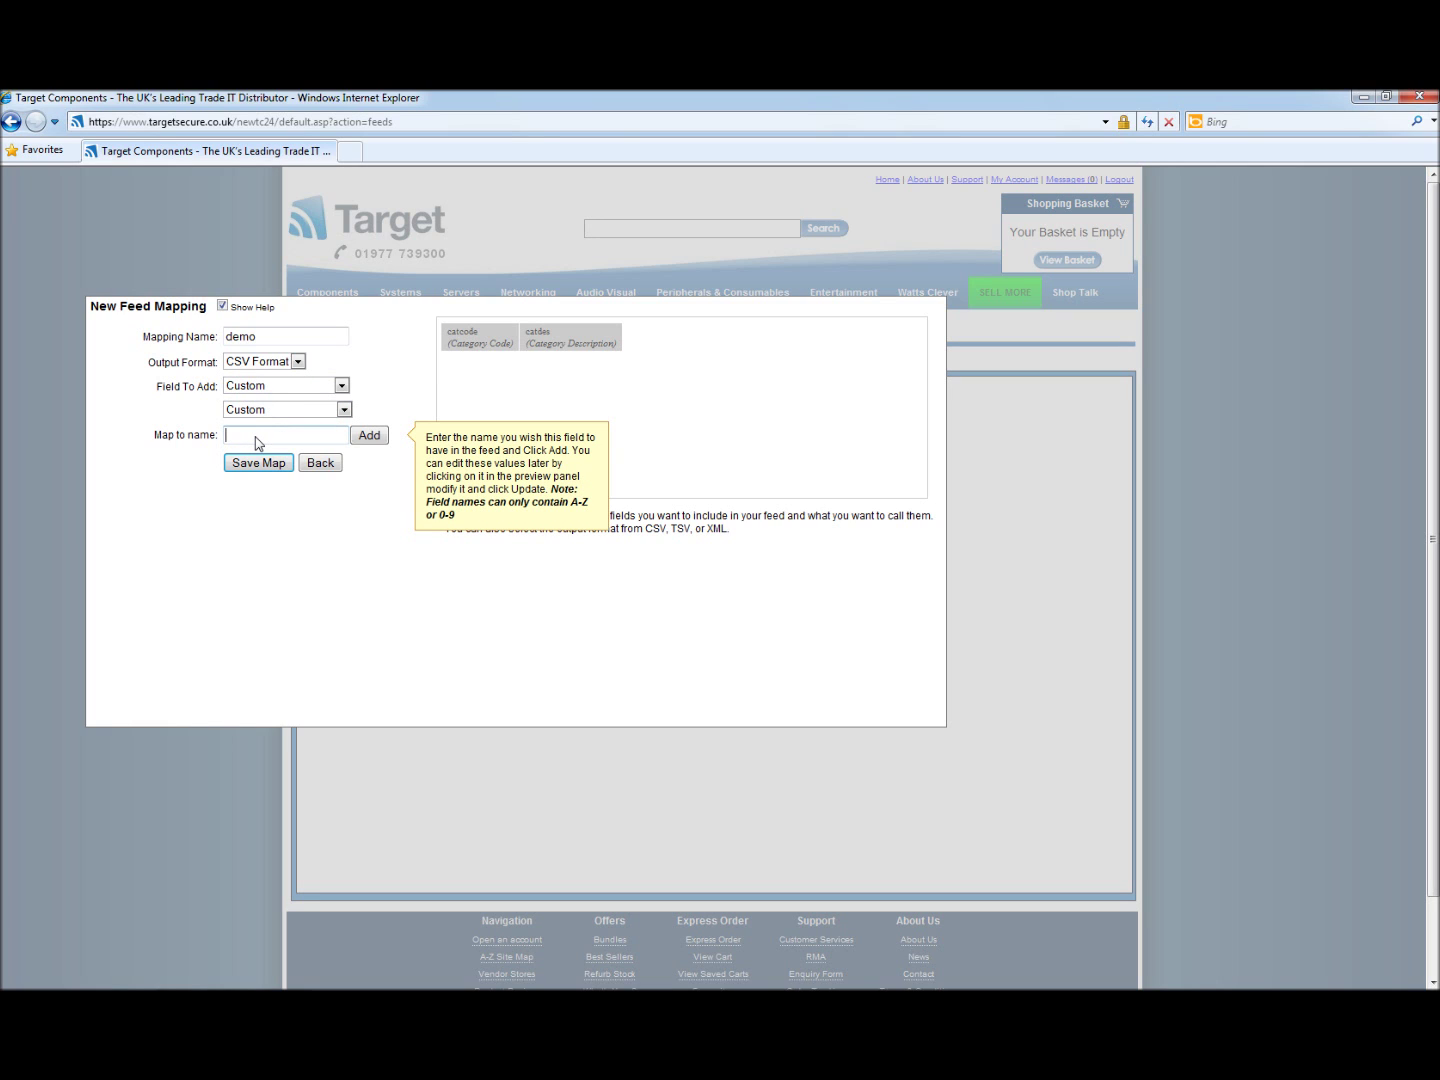
text(blank)
click(375, 440)
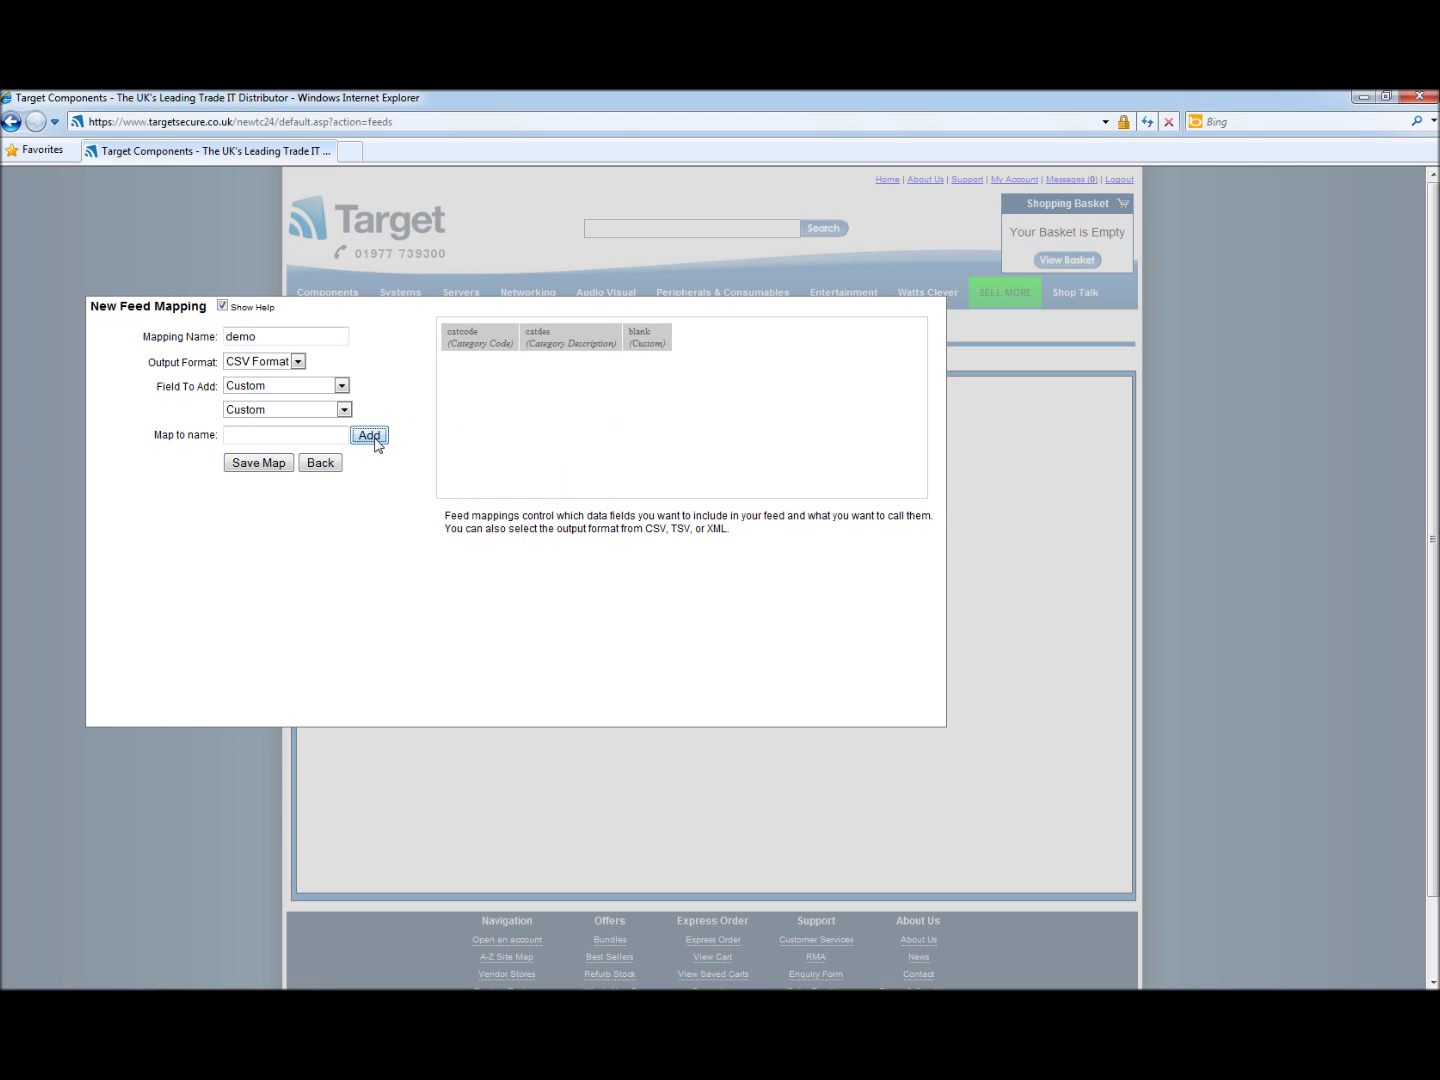
click(338, 387)
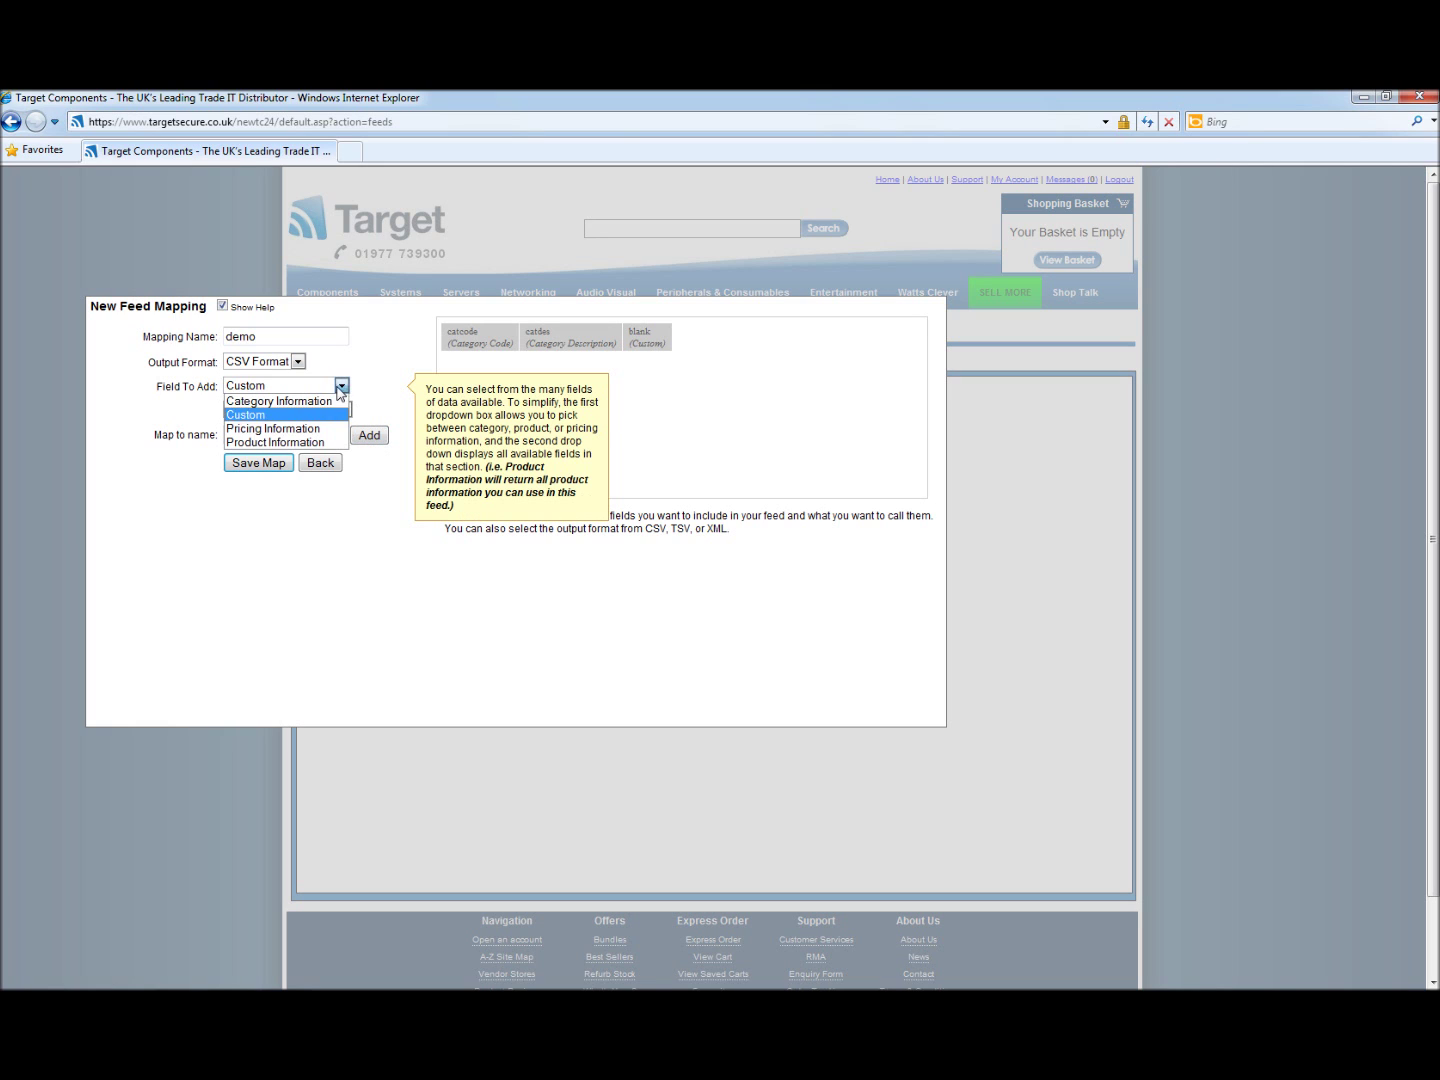
- Add the Product Information Delivery field to the mapping as 'delivery'
click(291, 443)
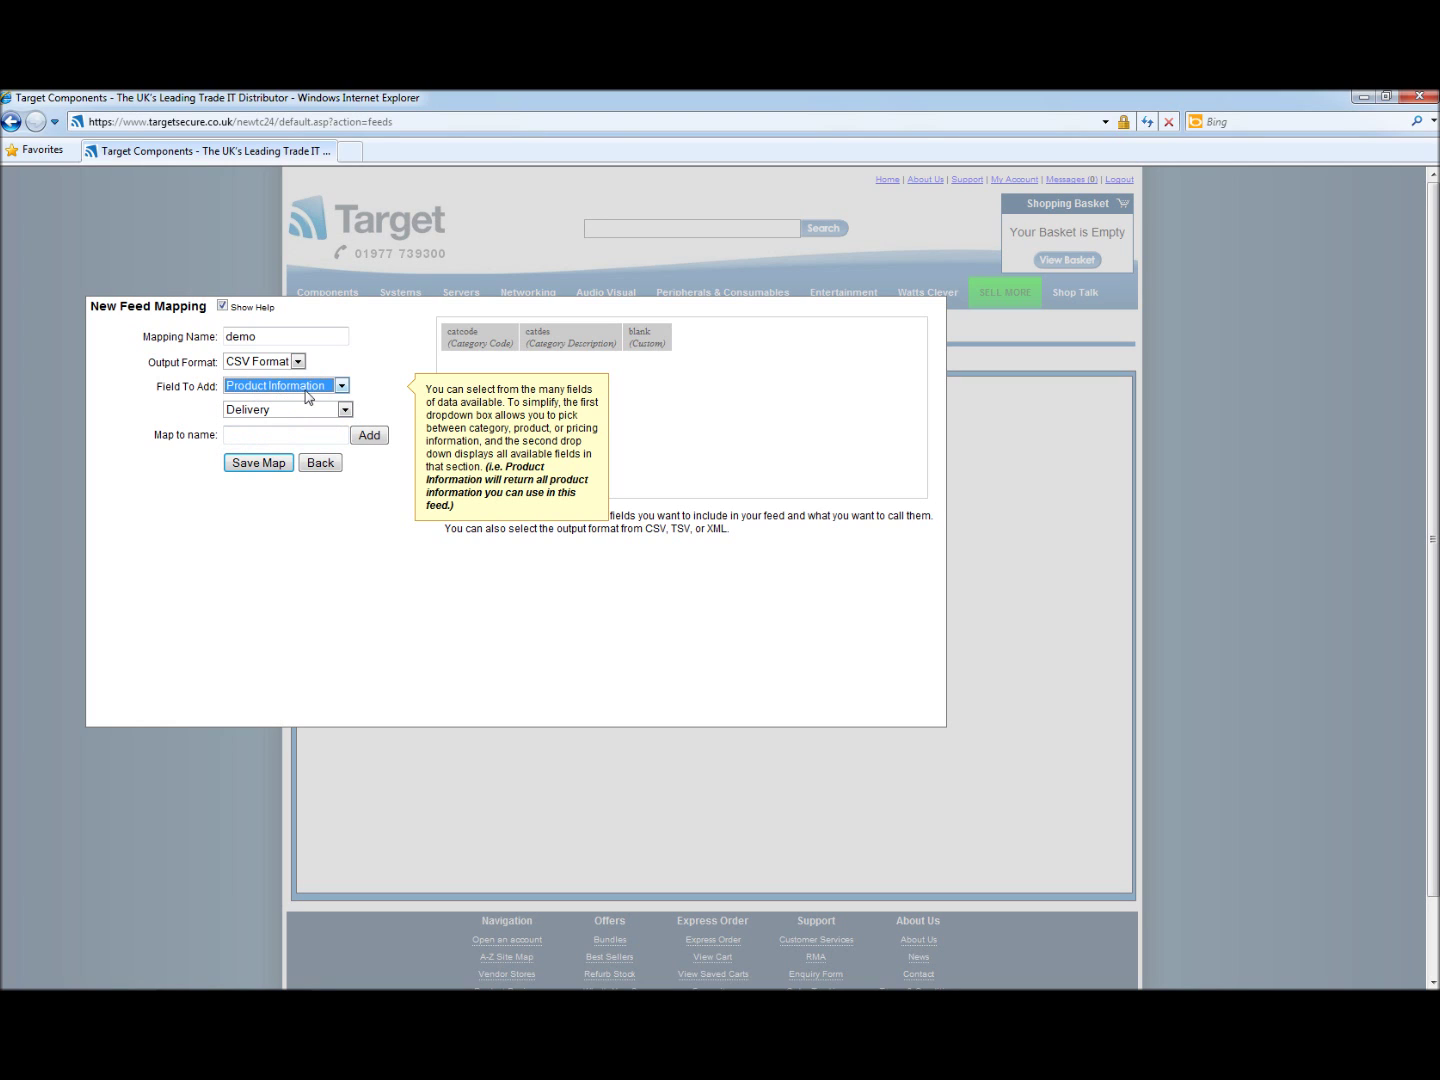
click(295, 443)
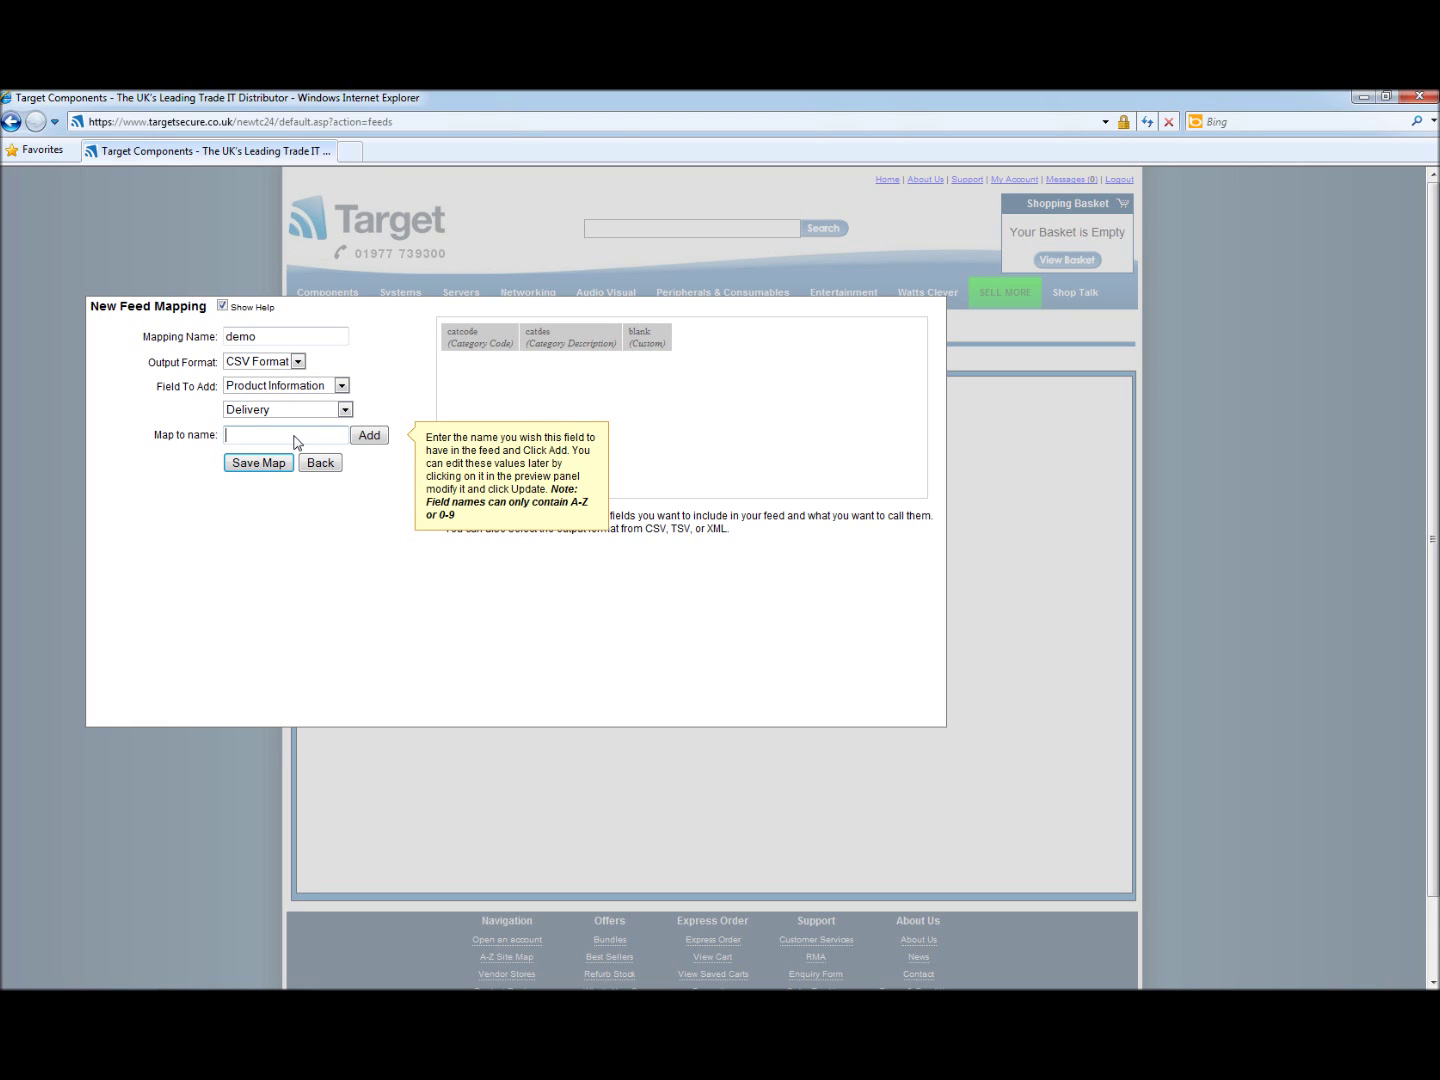
text(delivery)
click(370, 438)
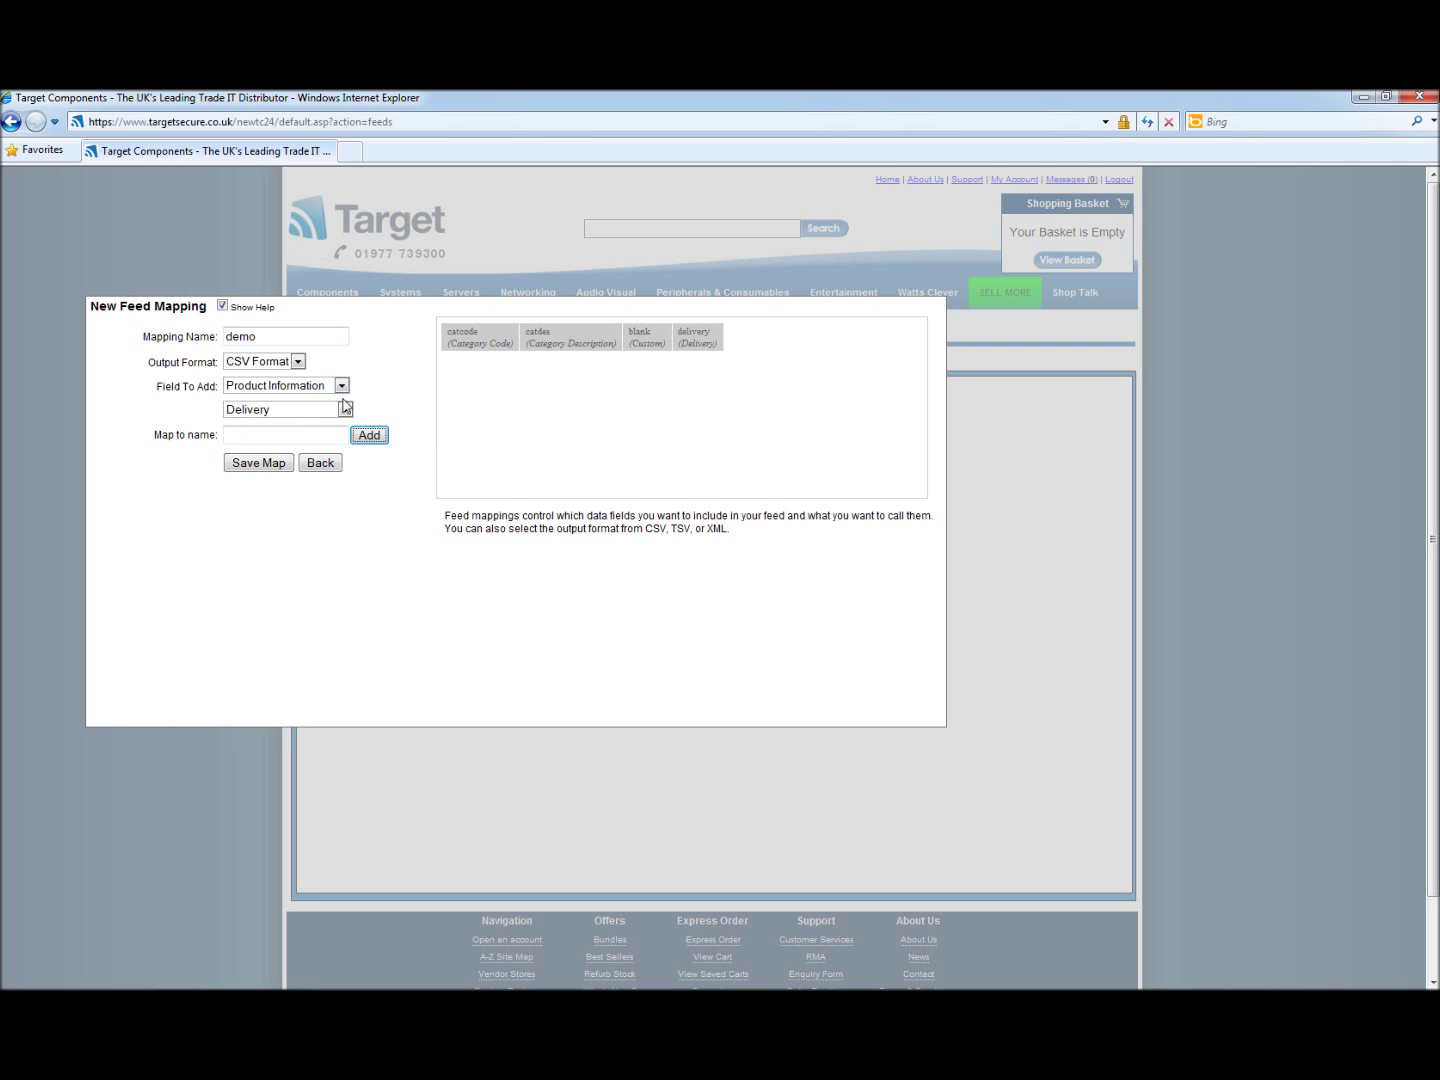
click(345, 409)
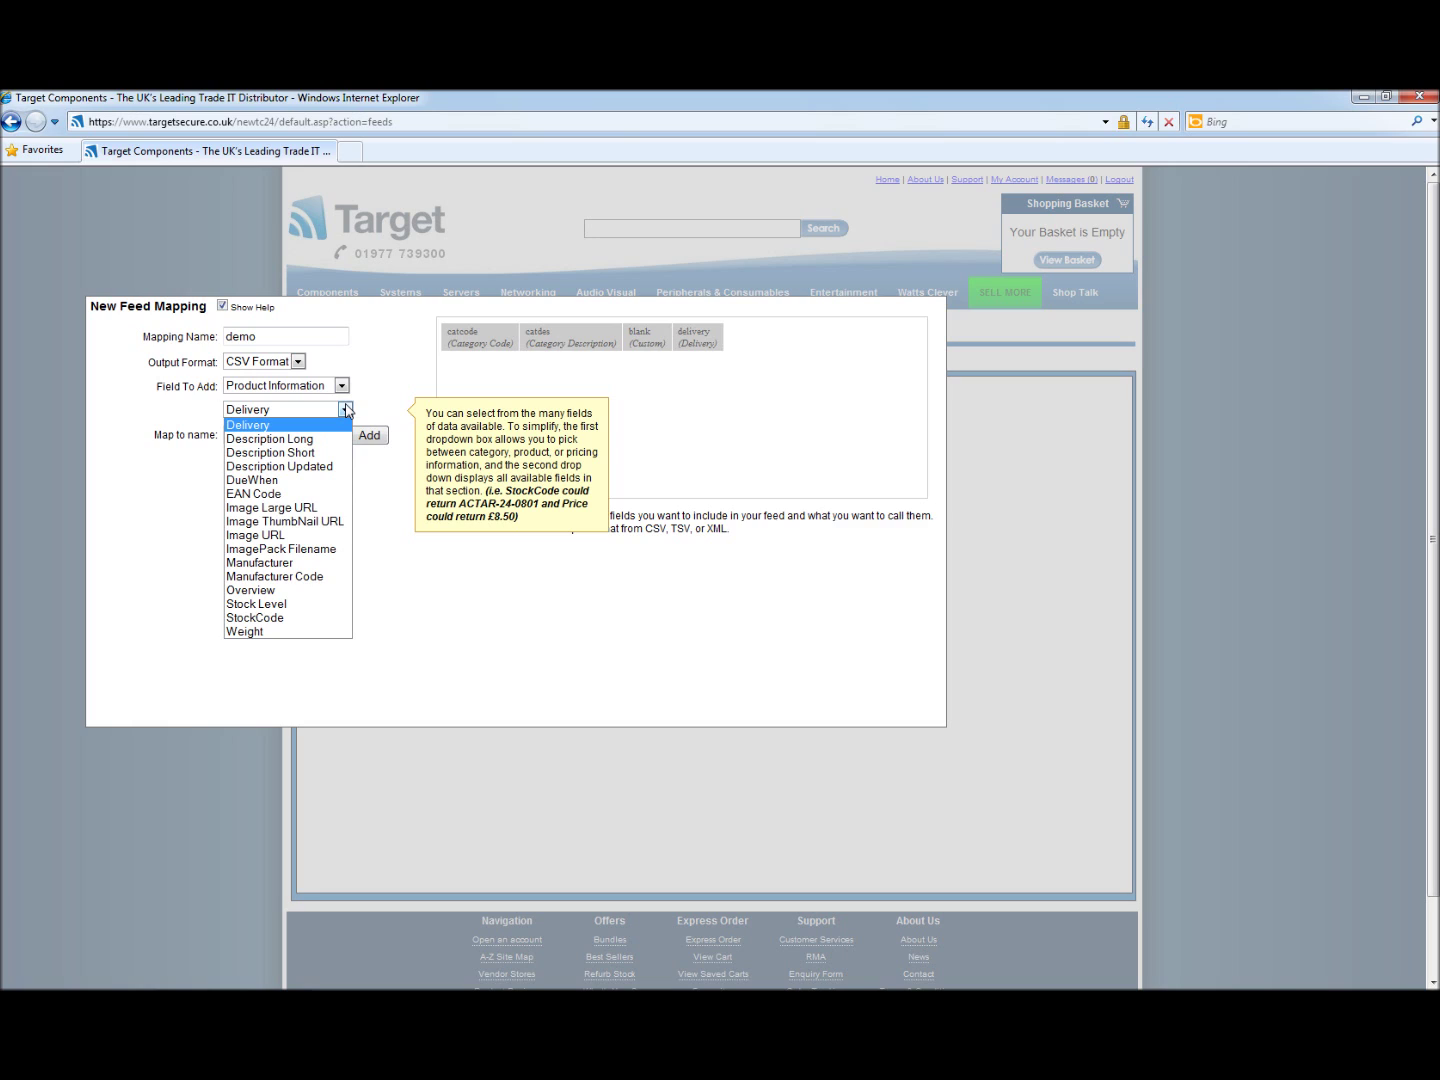
- Add Description Short as 'short' and Description Updated as 'updated'
click(293, 453)
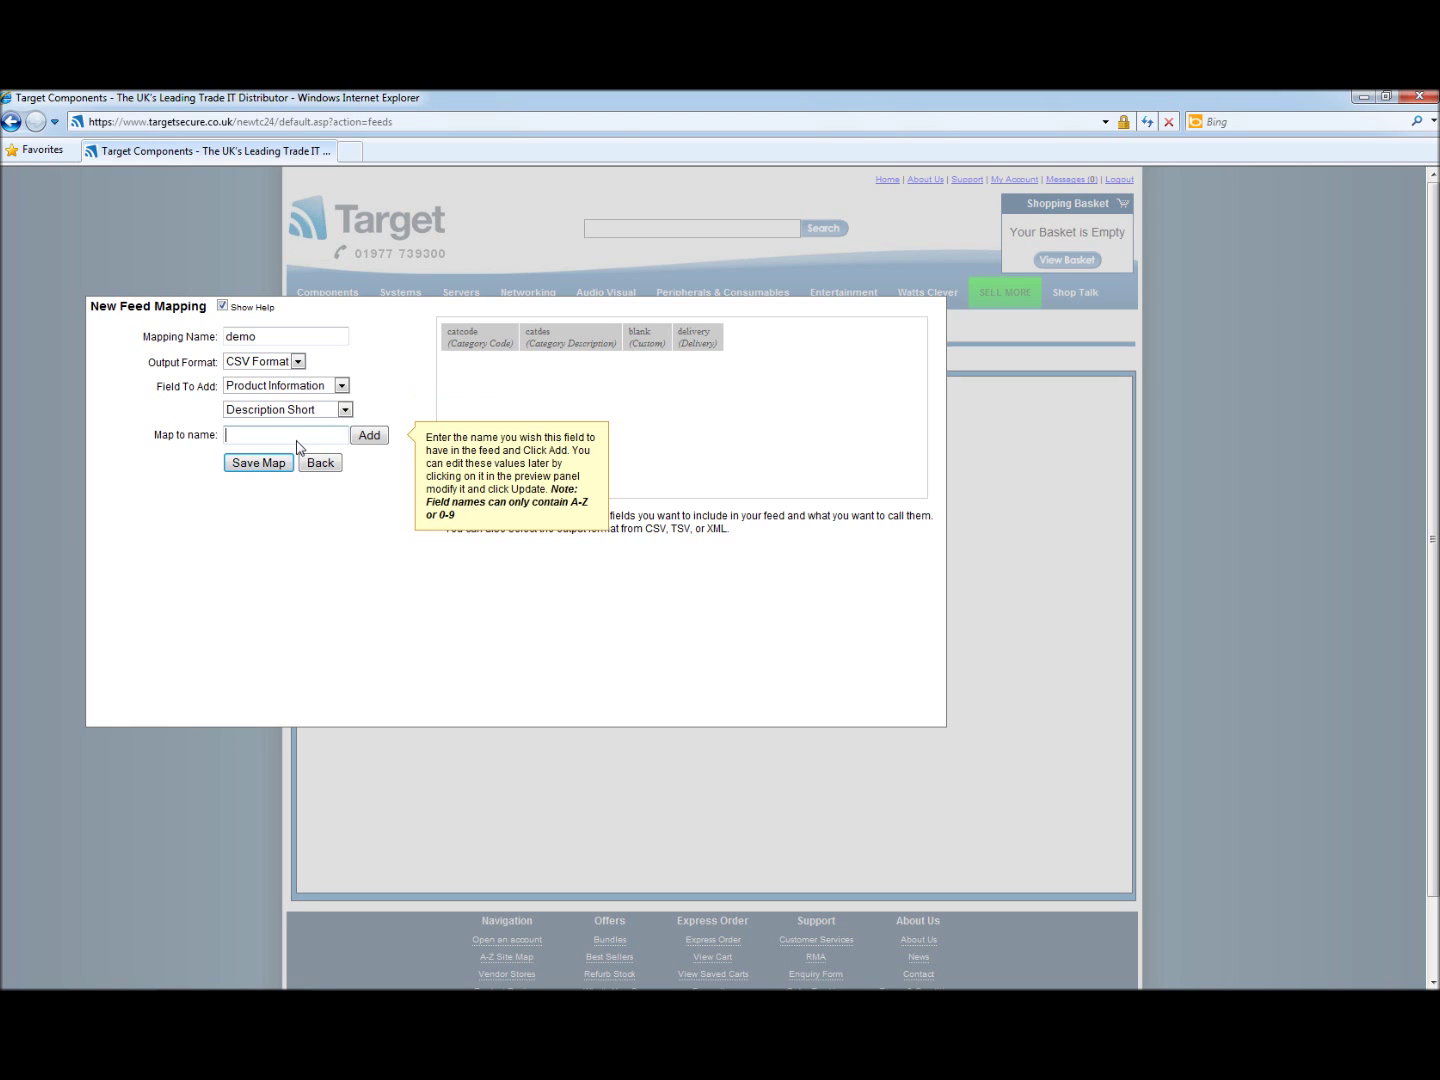
text(short)
click(369, 435)
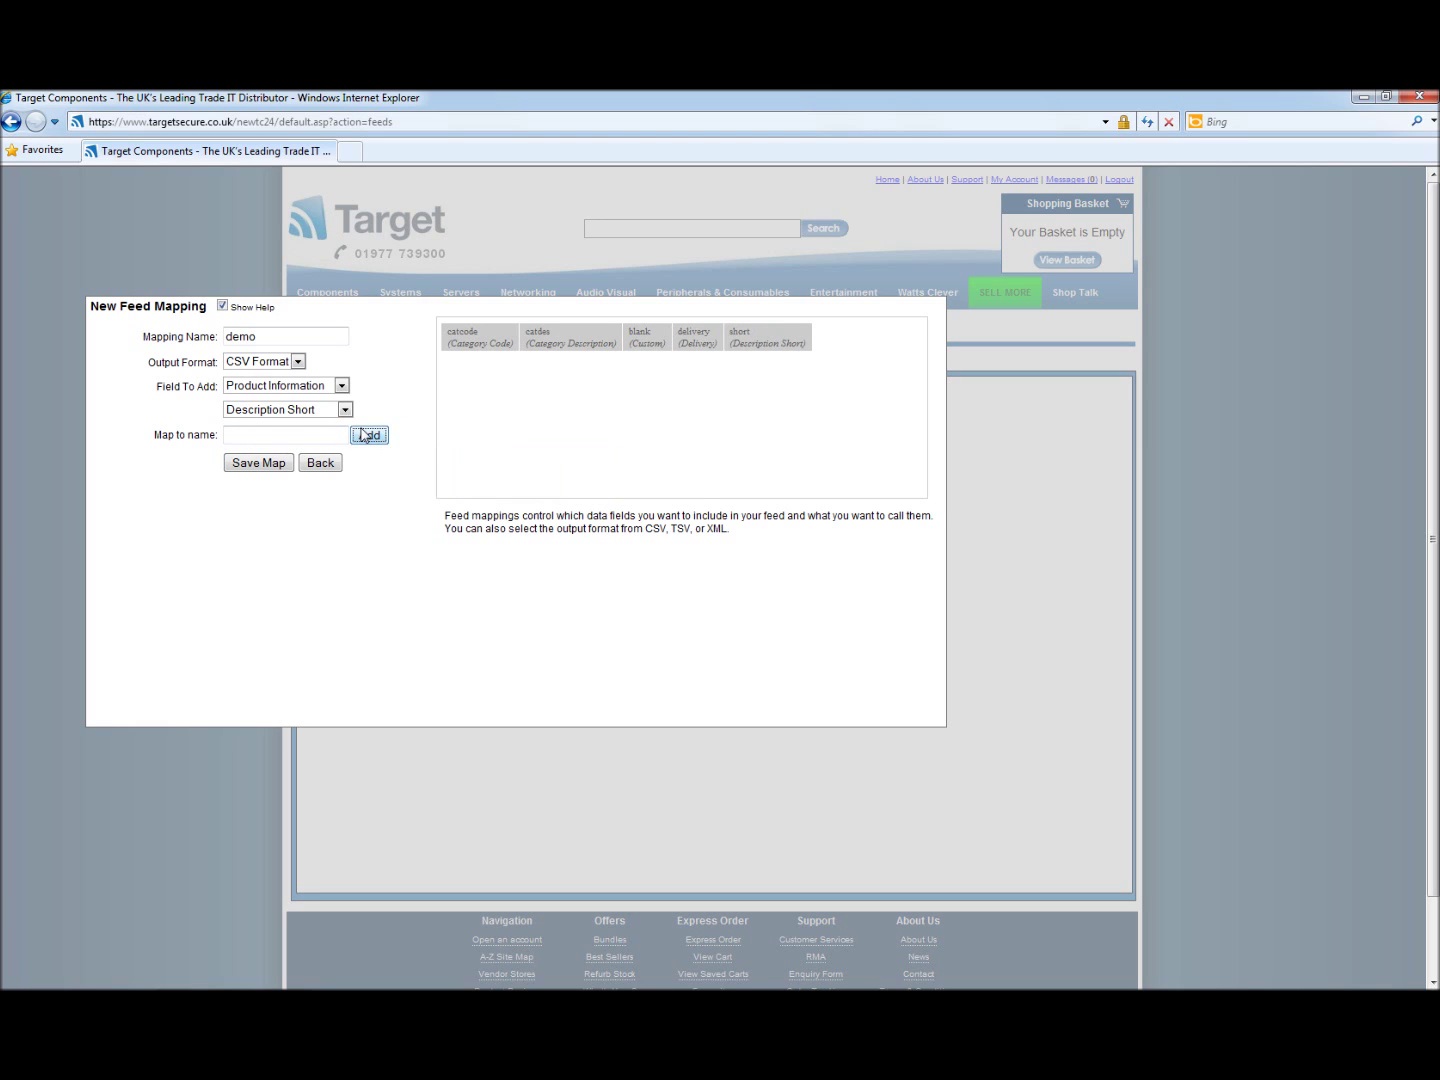
click(345, 412)
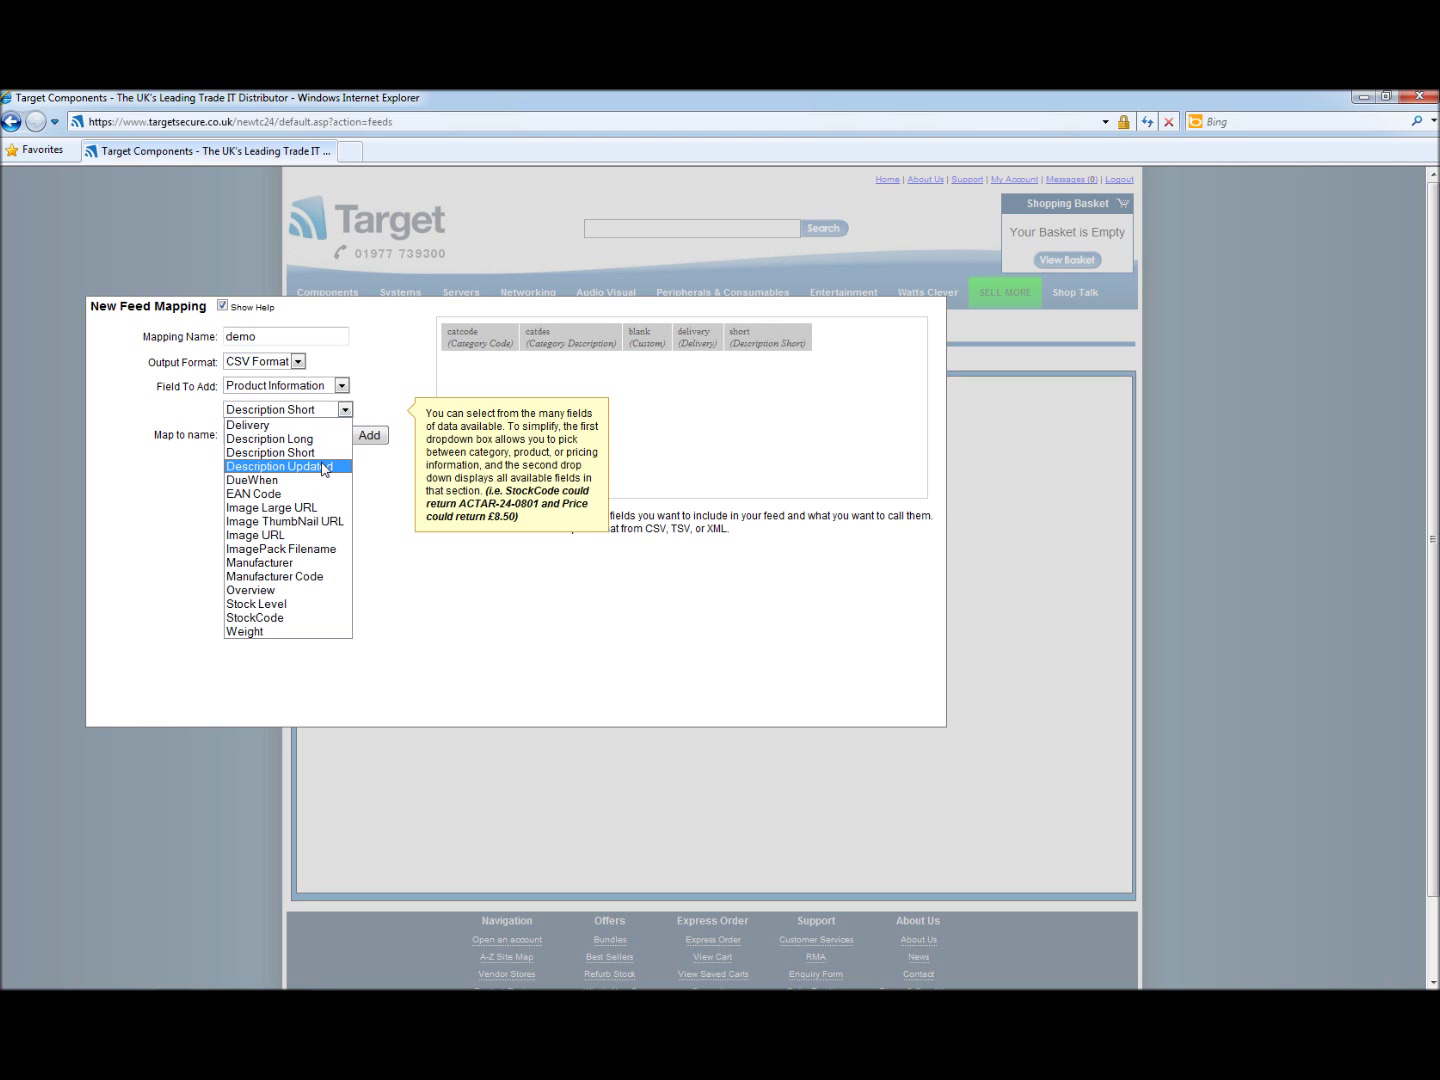
click(324, 467)
click(278, 437)
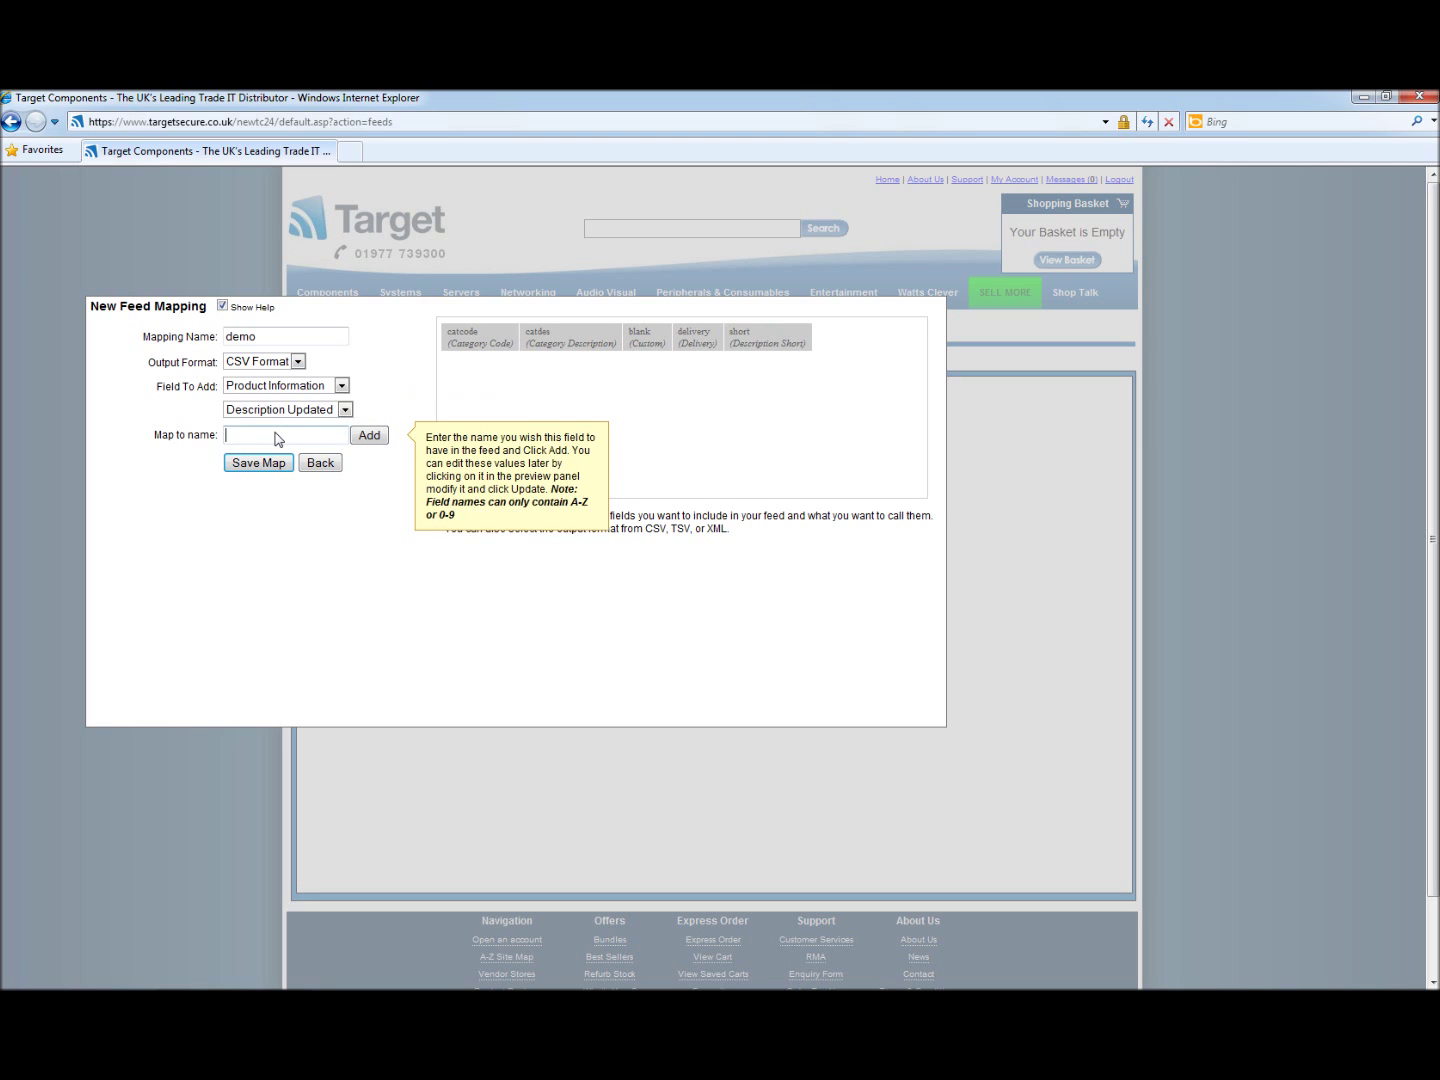
text(updated)
click(378, 438)
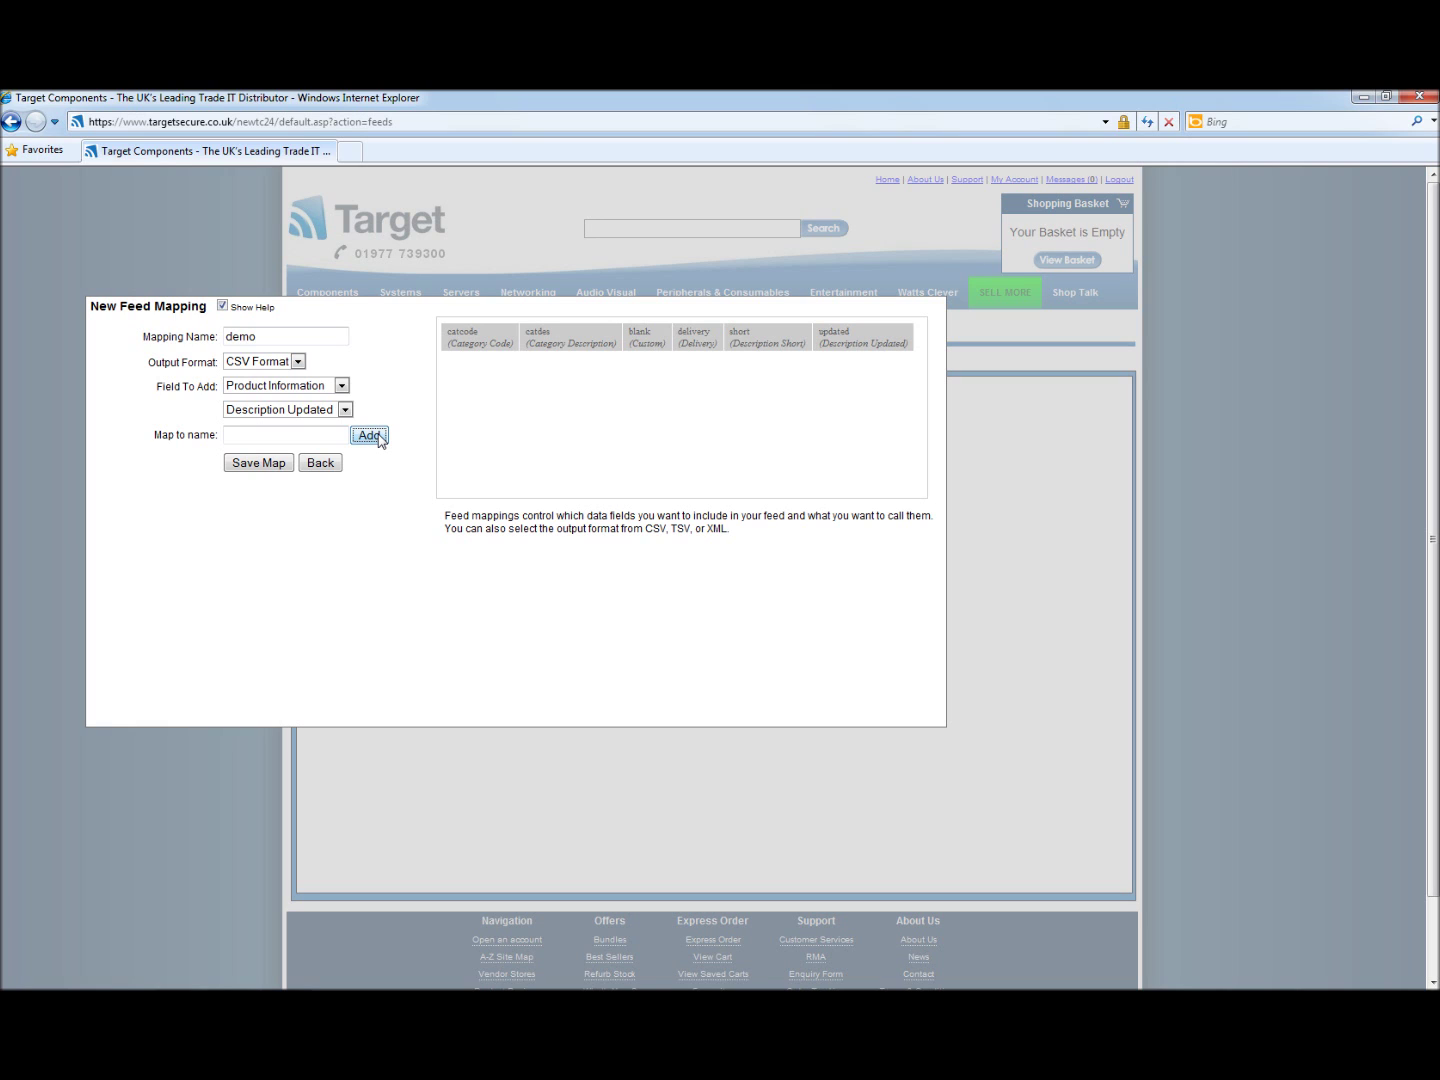
- Map the DueWhen product field under the name 'due'
click(345, 409)
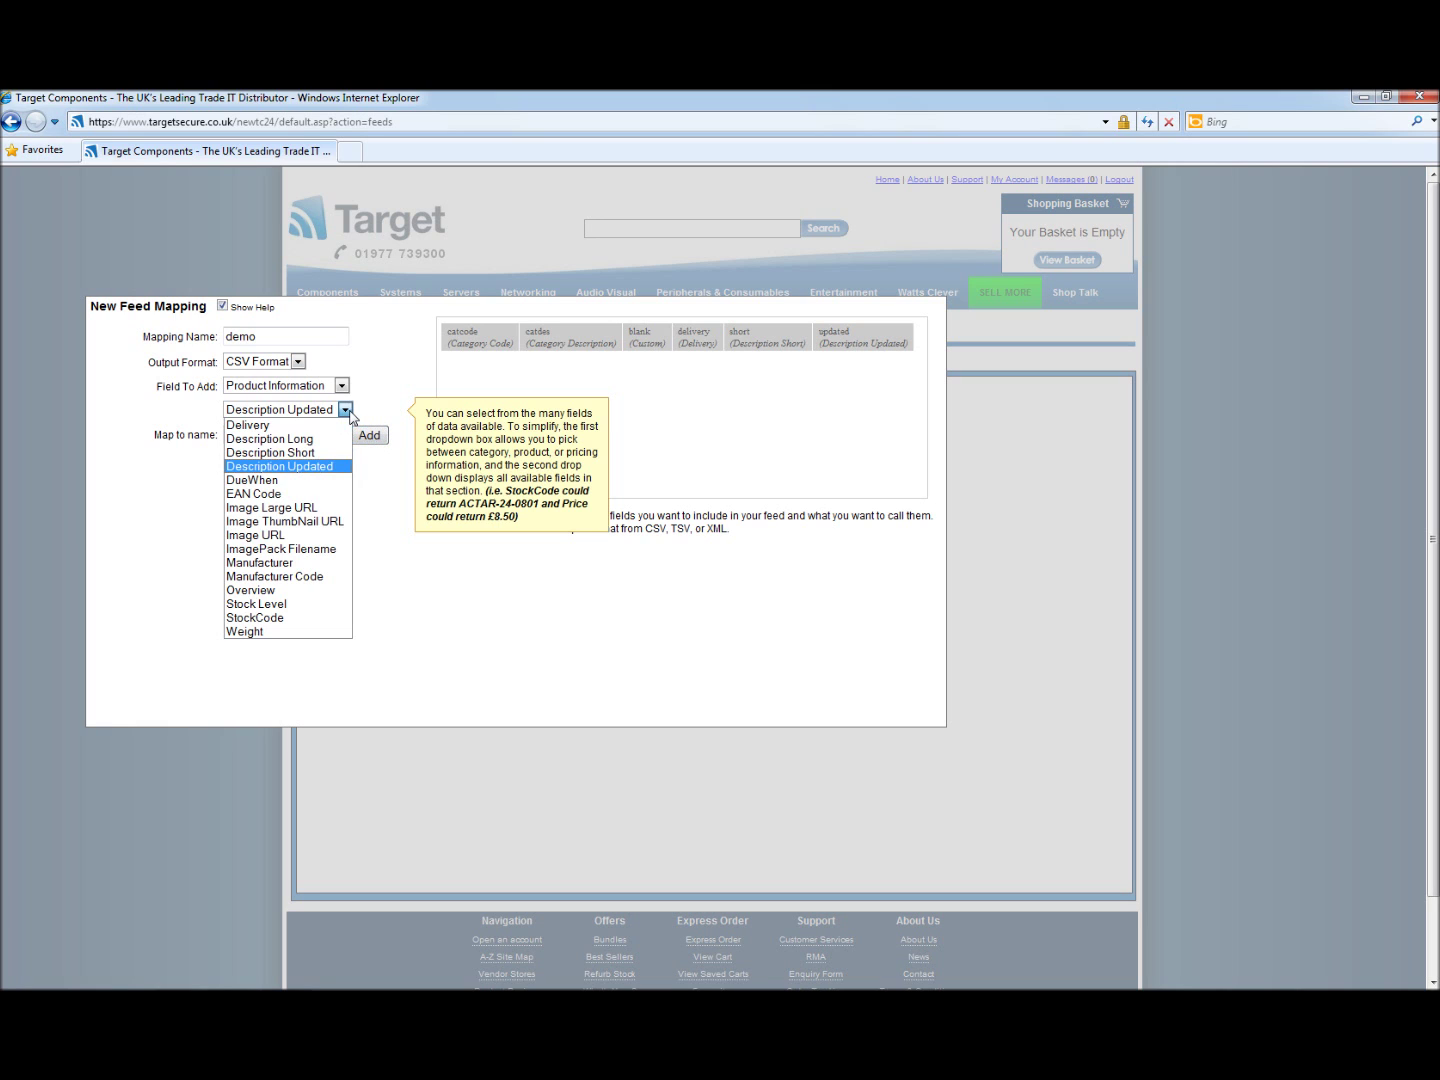
click(290, 481)
click(285, 437)
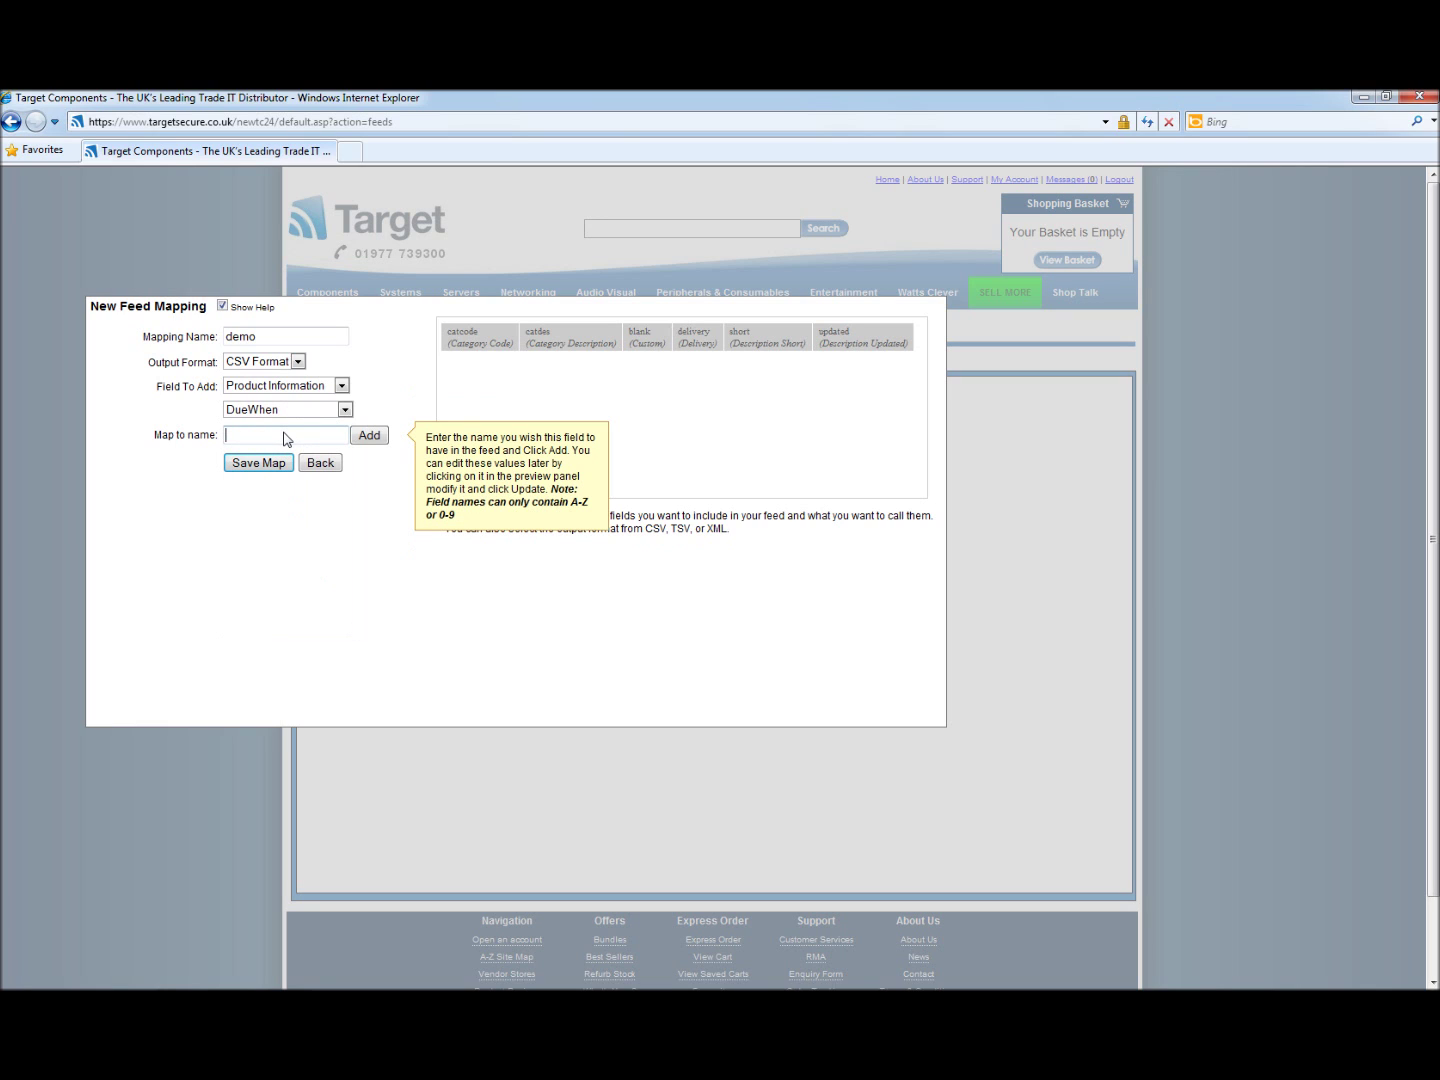
text(due)
click(369, 435)
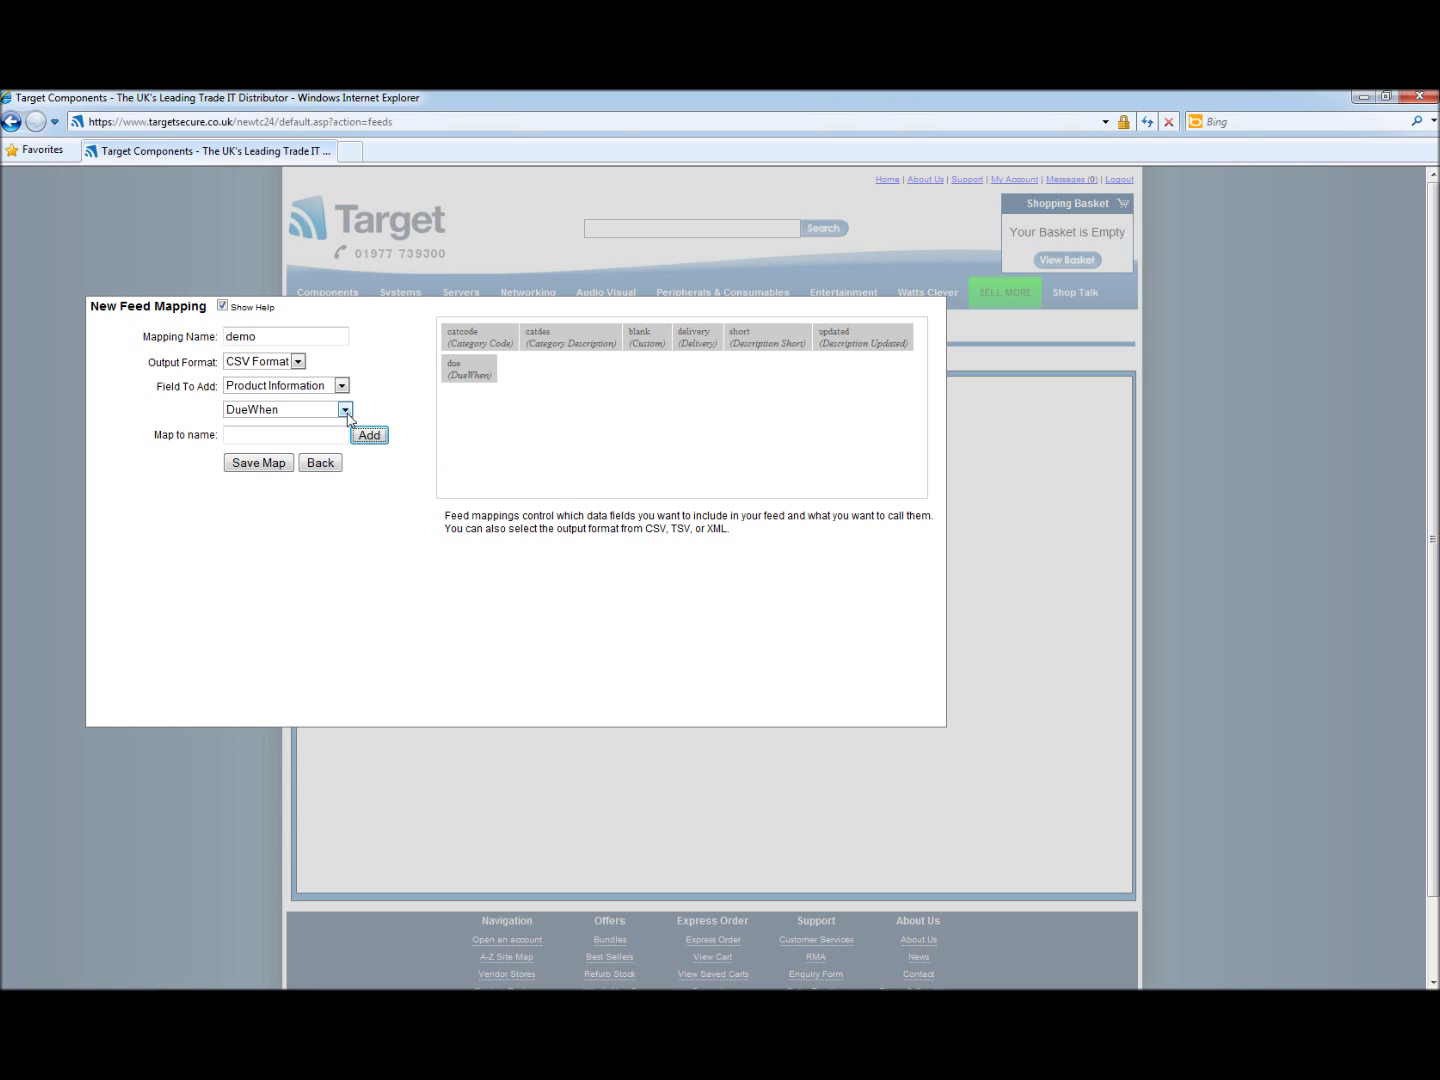
click(344, 410)
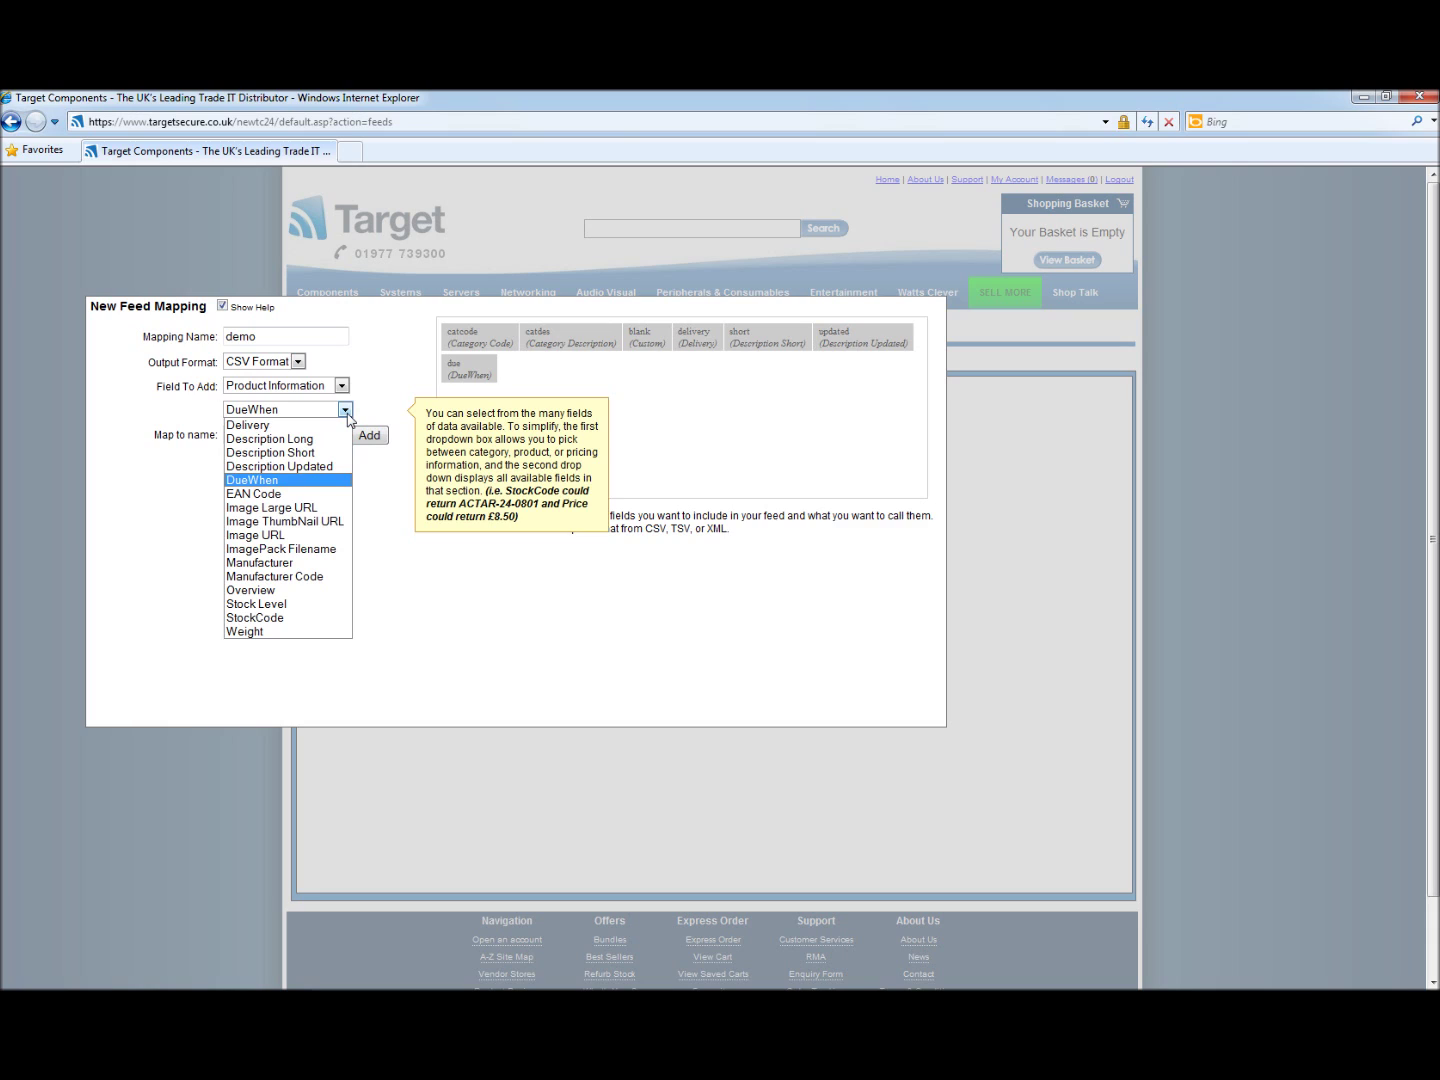
- Add the Image URL field to the mapping as 'image'
click(288, 536)
click(288, 437)
text(image)
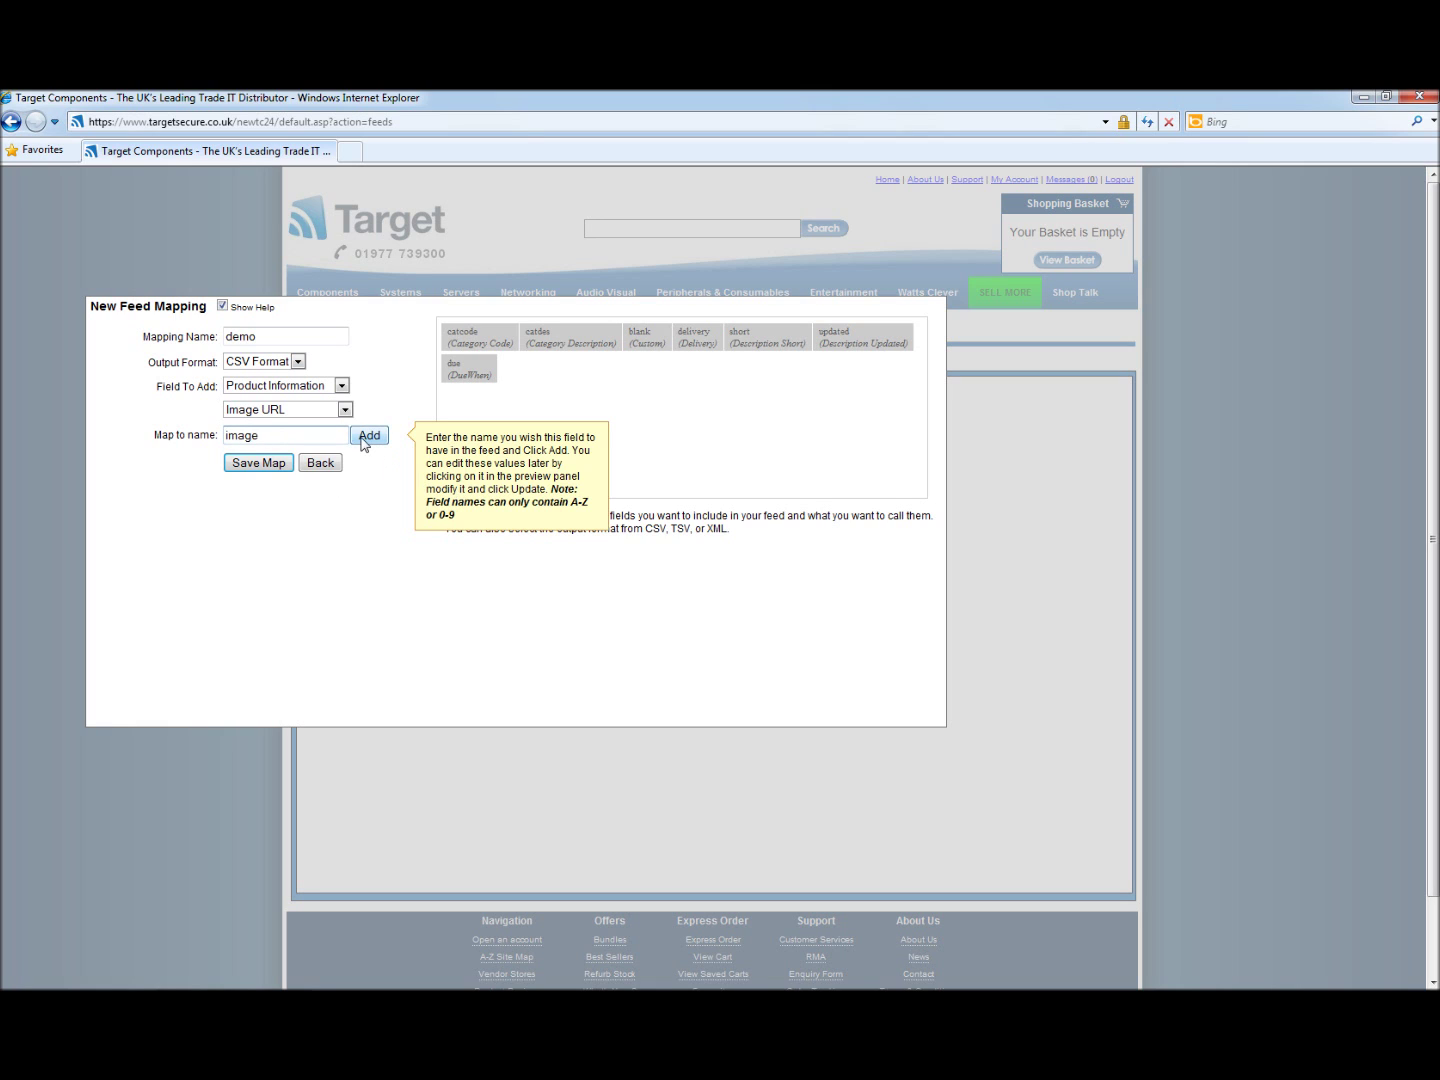
click(367, 437)
click(345, 410)
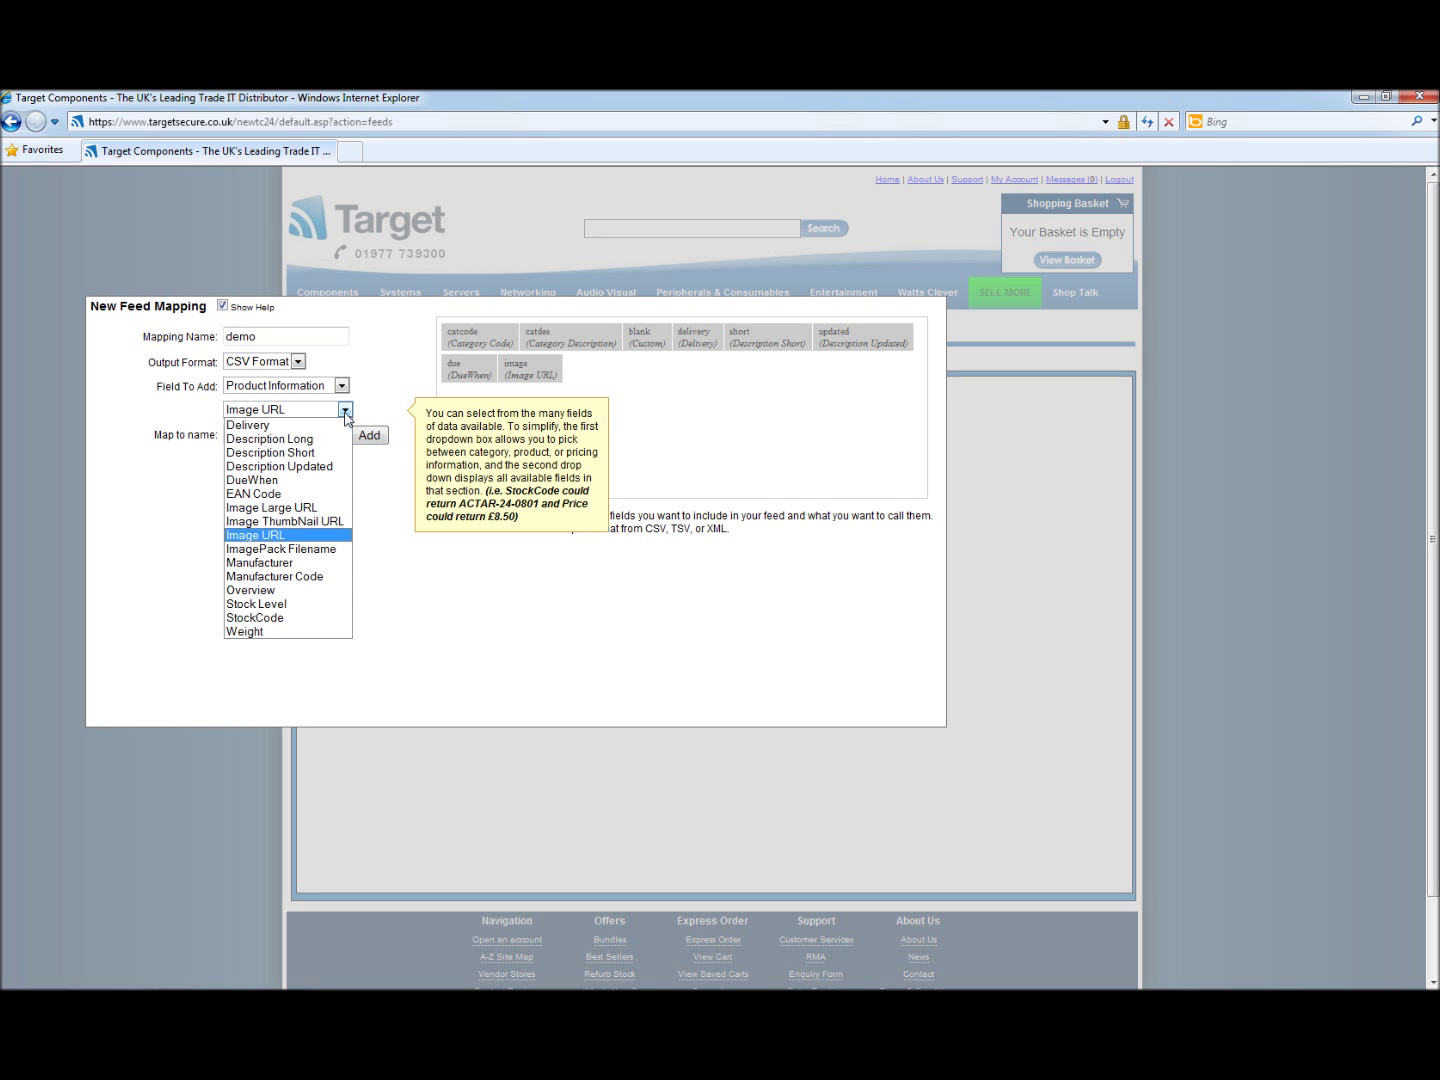
- Add Manufacturer as 'man' and Manufacturer Code as 'mancode'
click(316, 563)
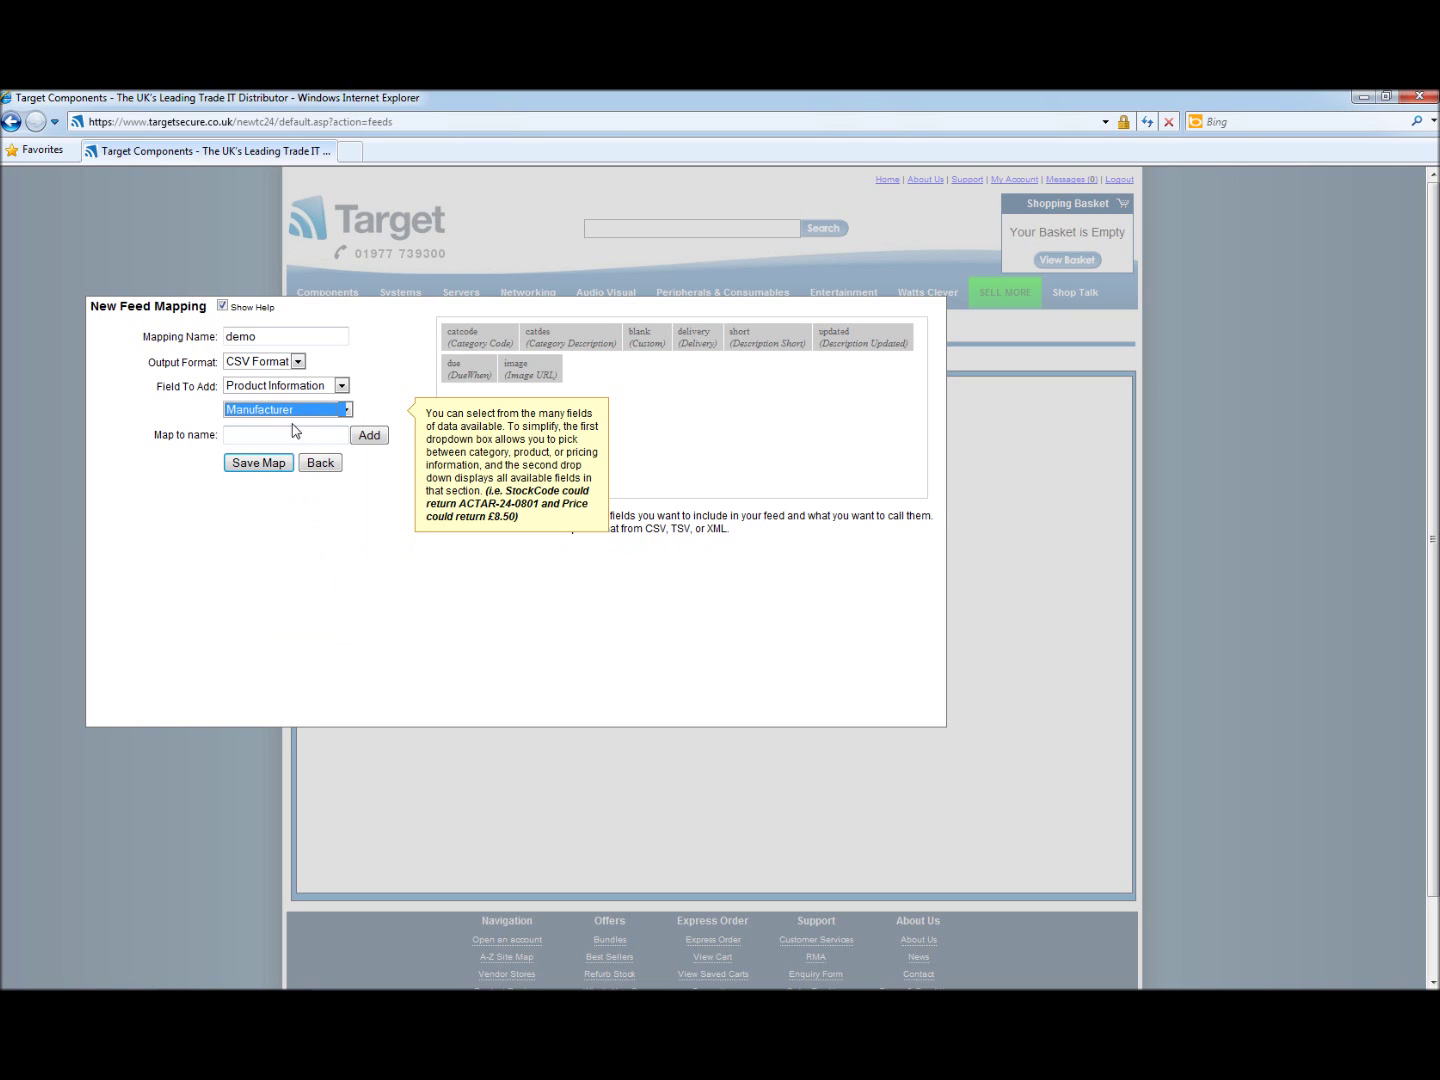
click(276, 437)
text(man)
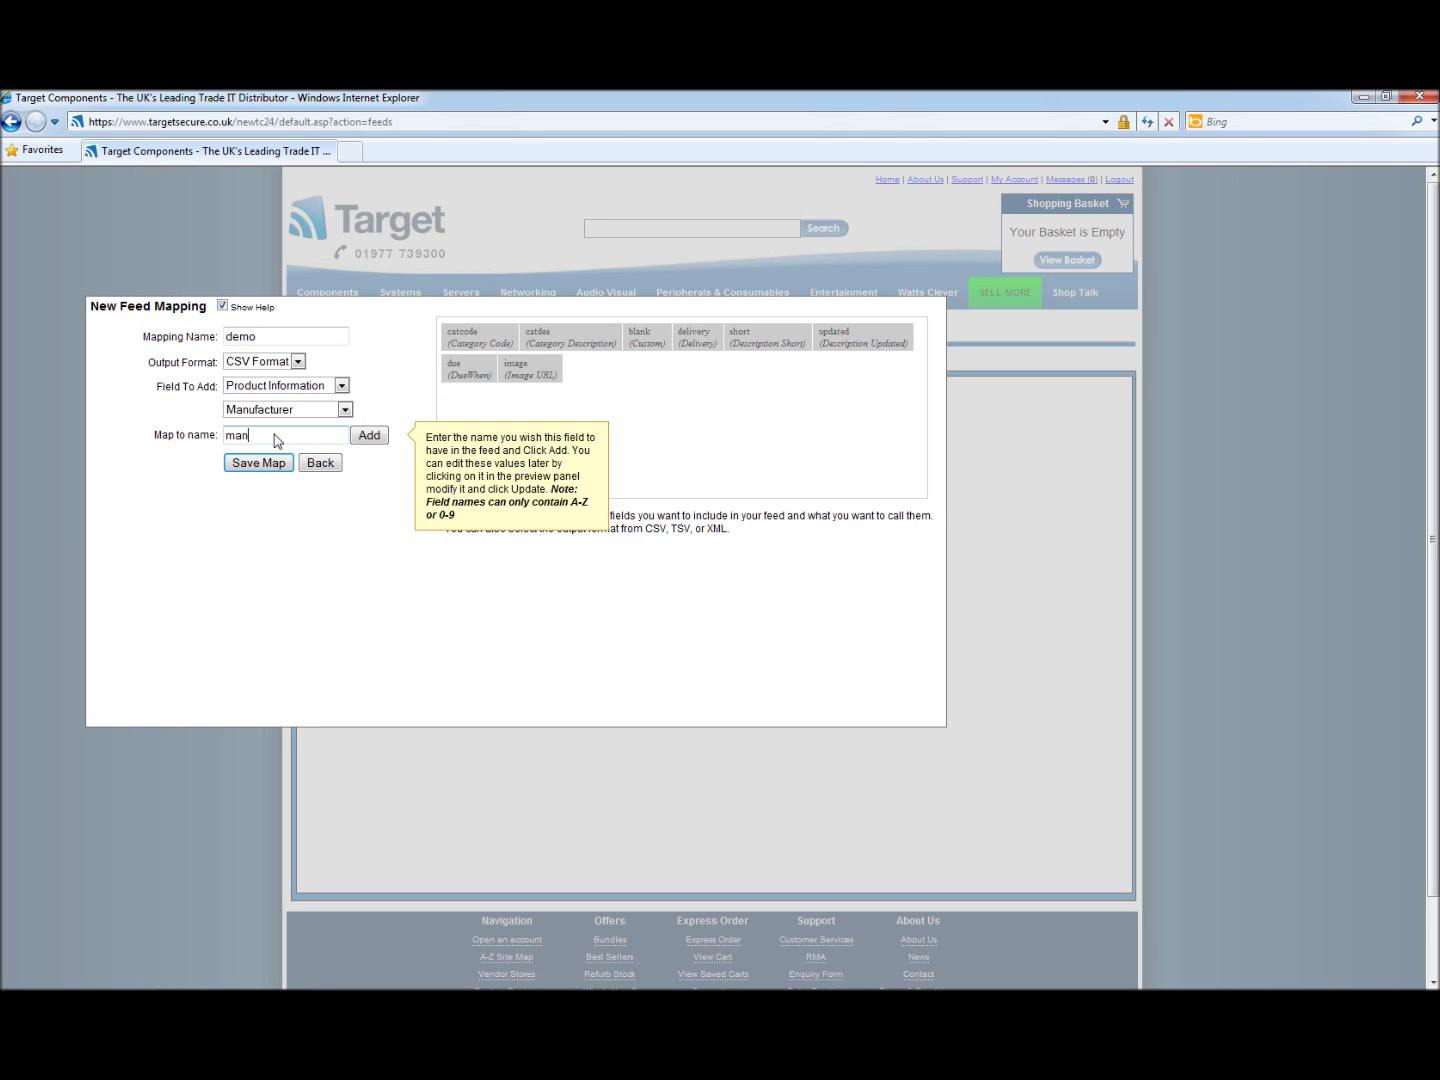
click(369, 435)
click(345, 411)
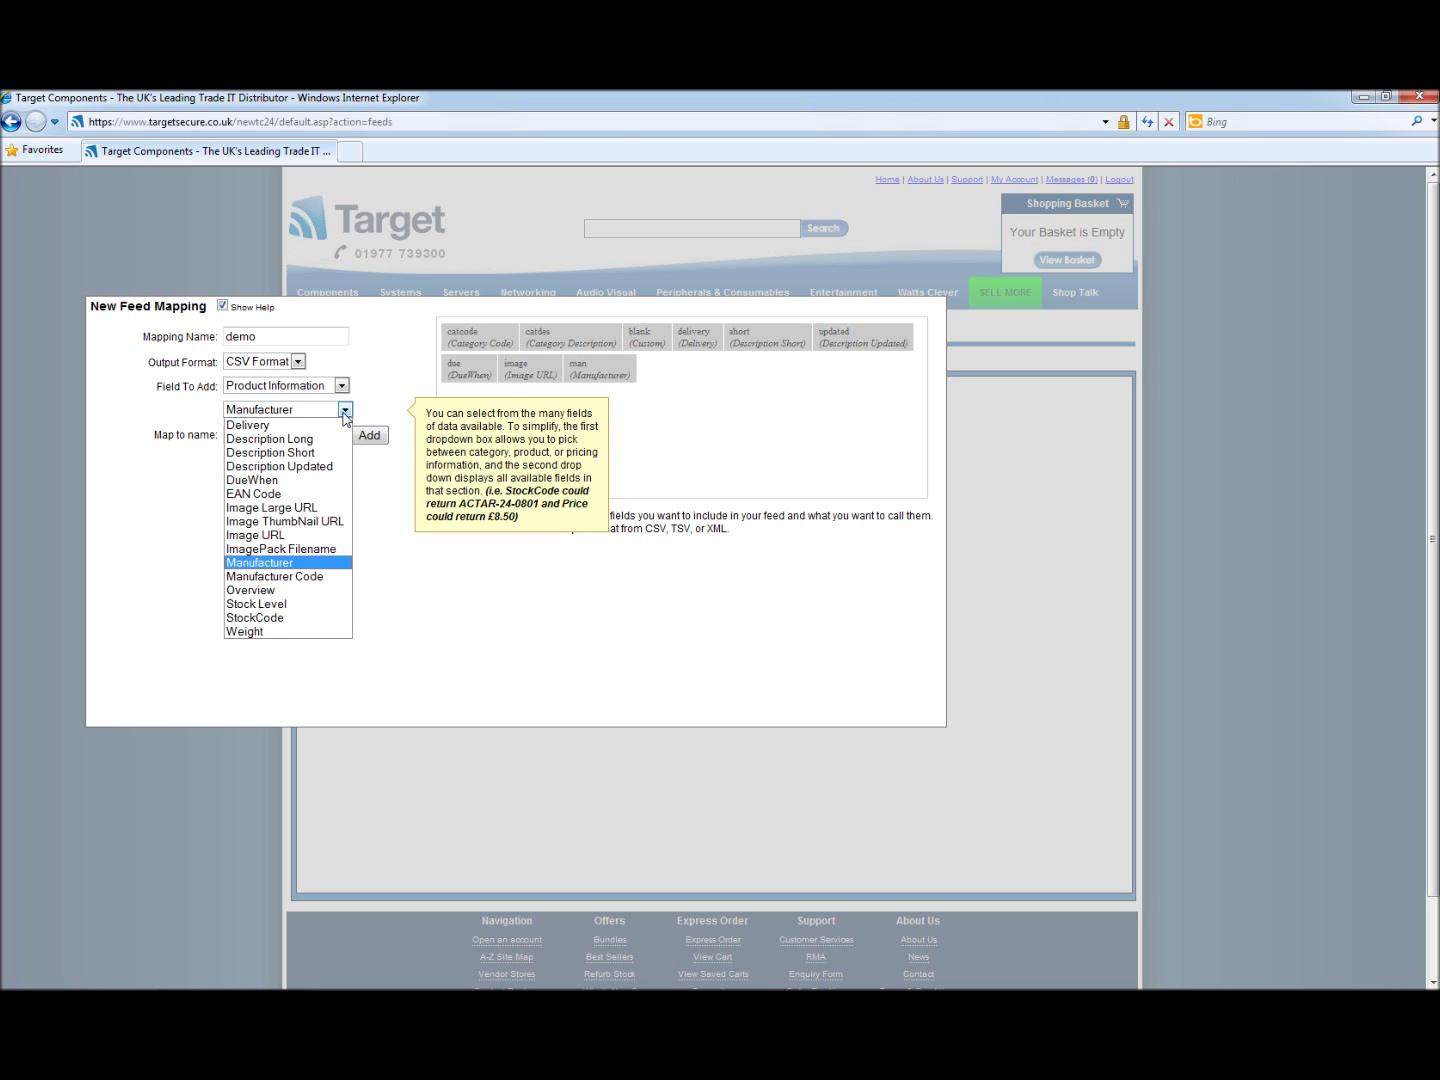
click(319, 578)
click(260, 438)
text(m)
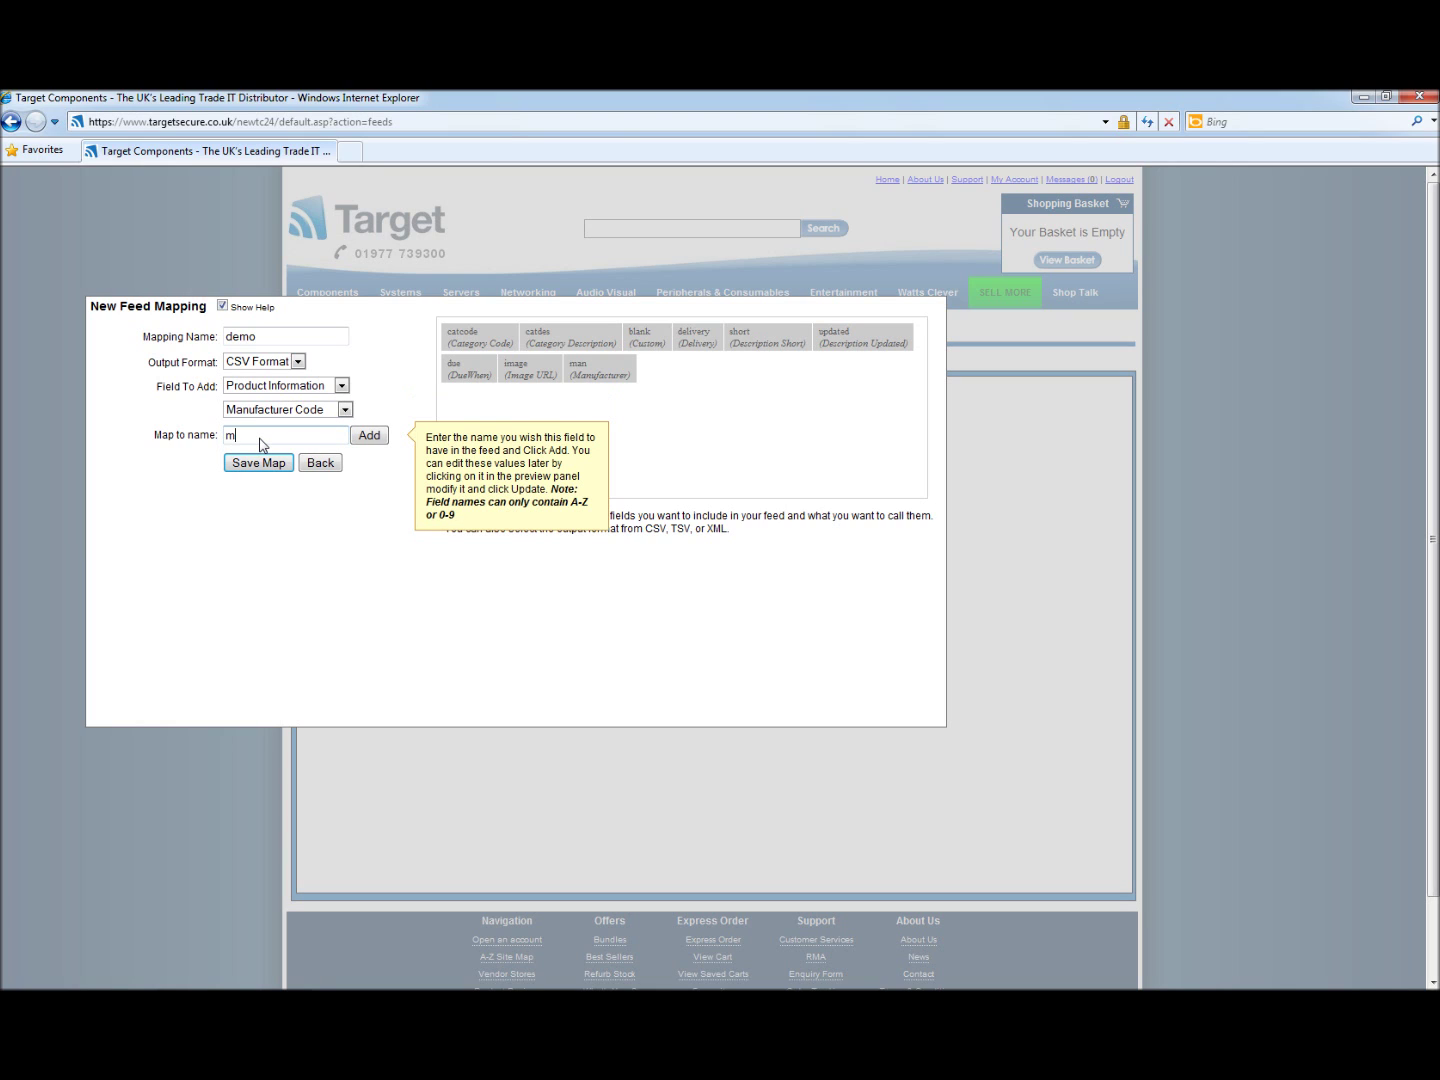
text(ancode)
click(361, 441)
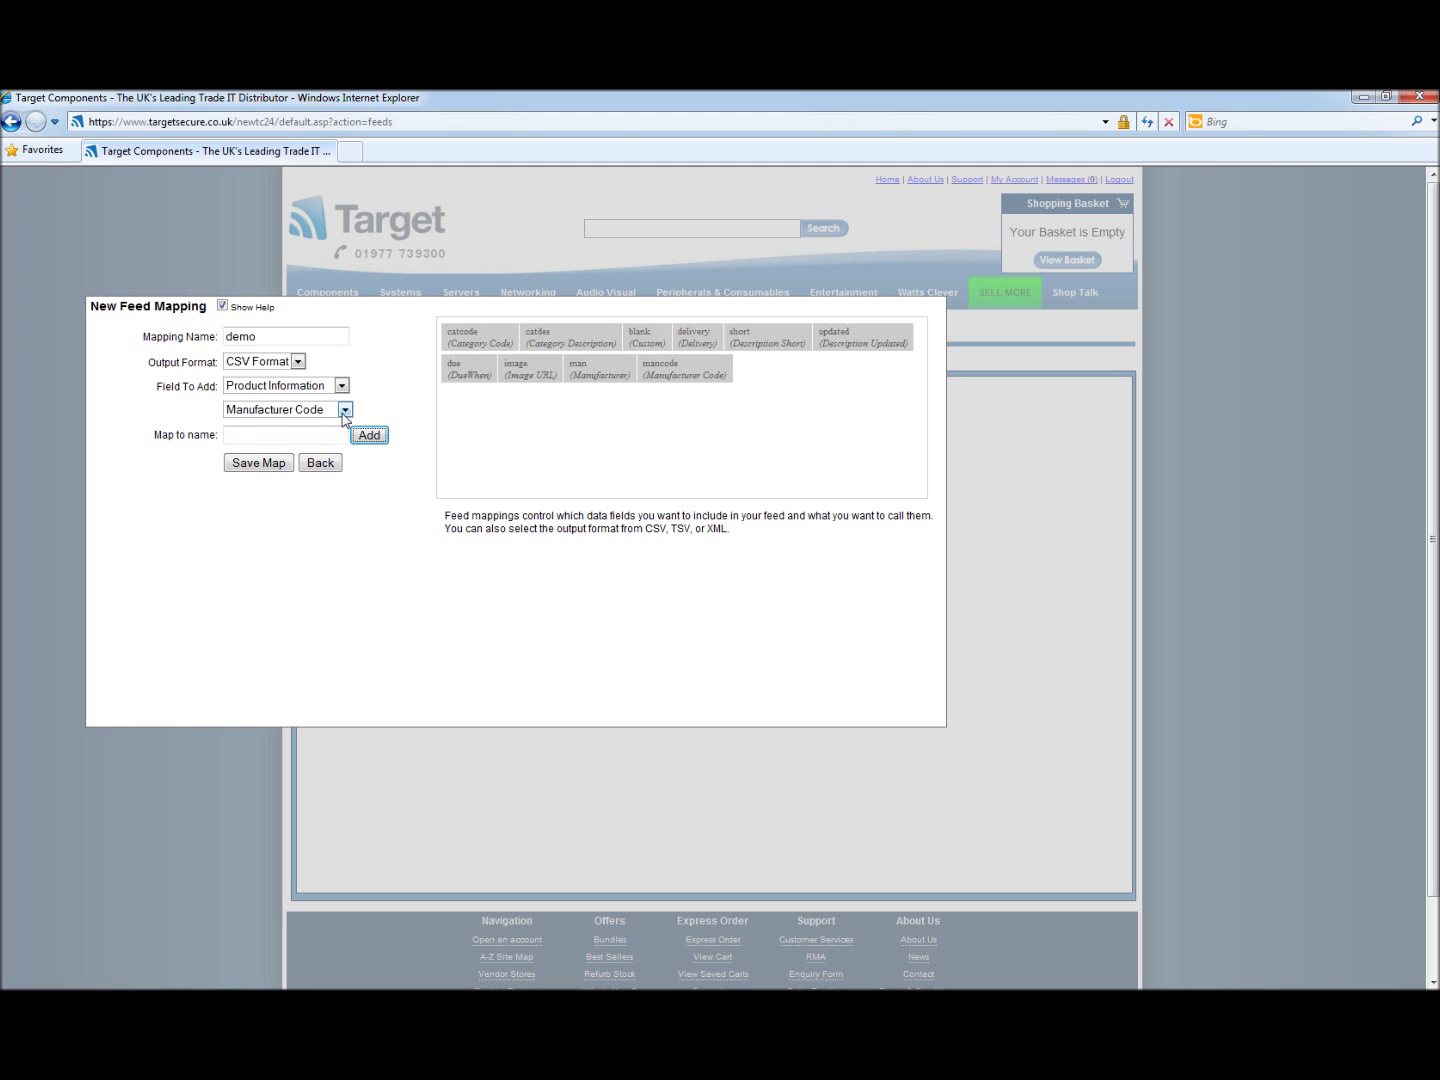
click(344, 410)
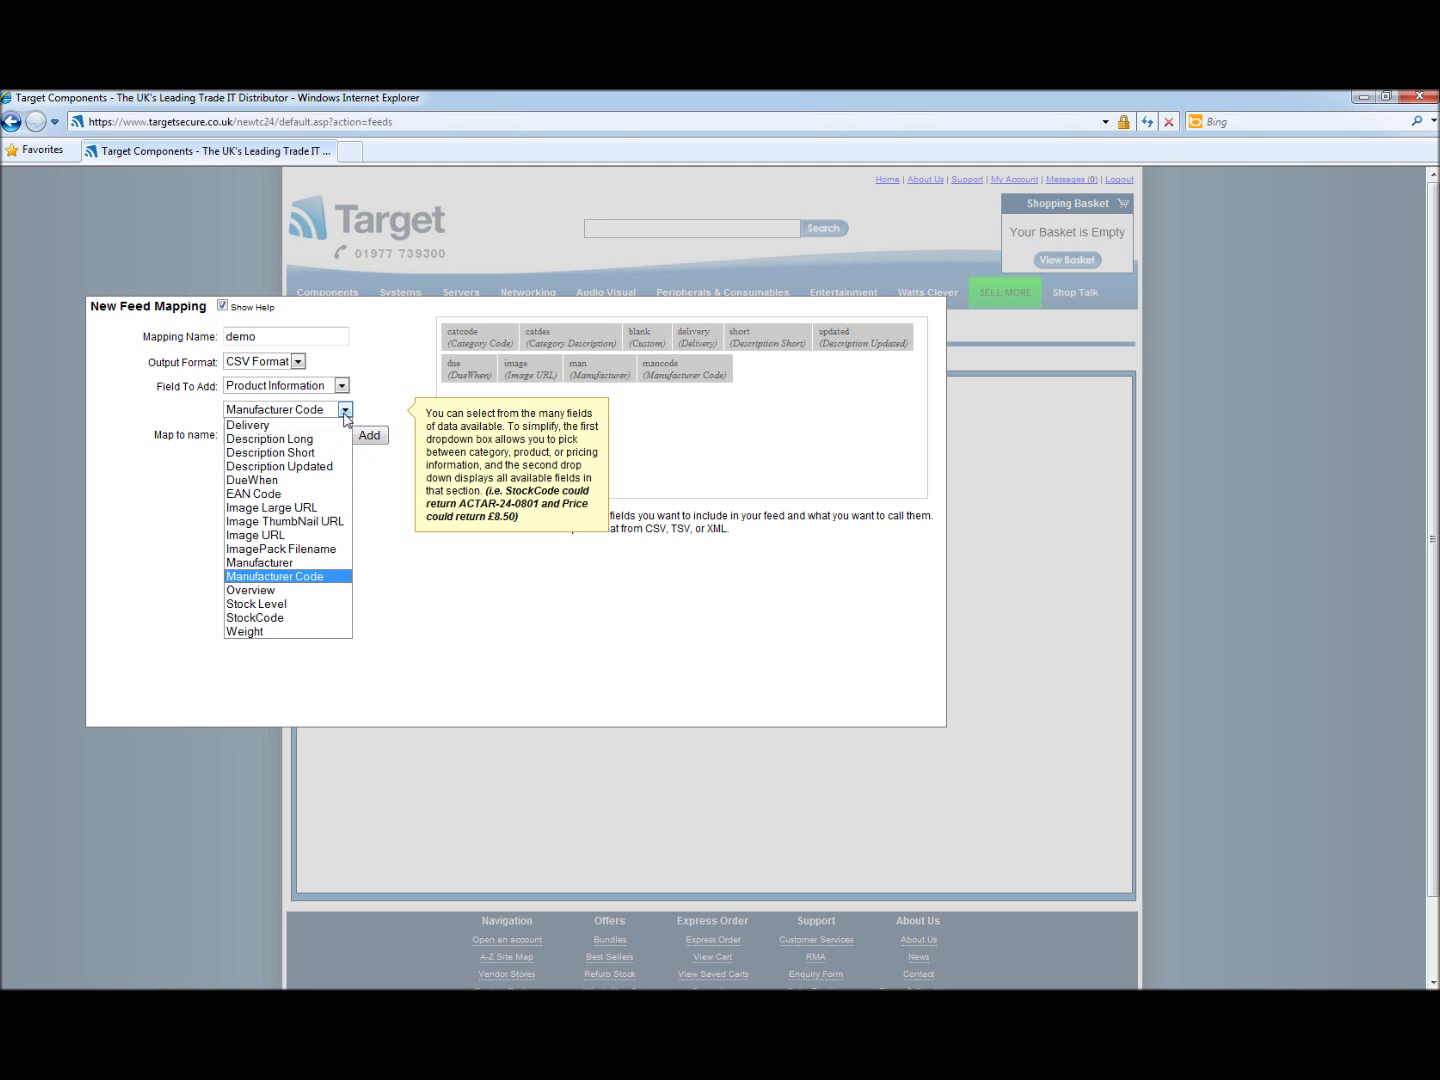
- Add the Stock Level field to the mapping as 'stocklevel'
click(287, 632)
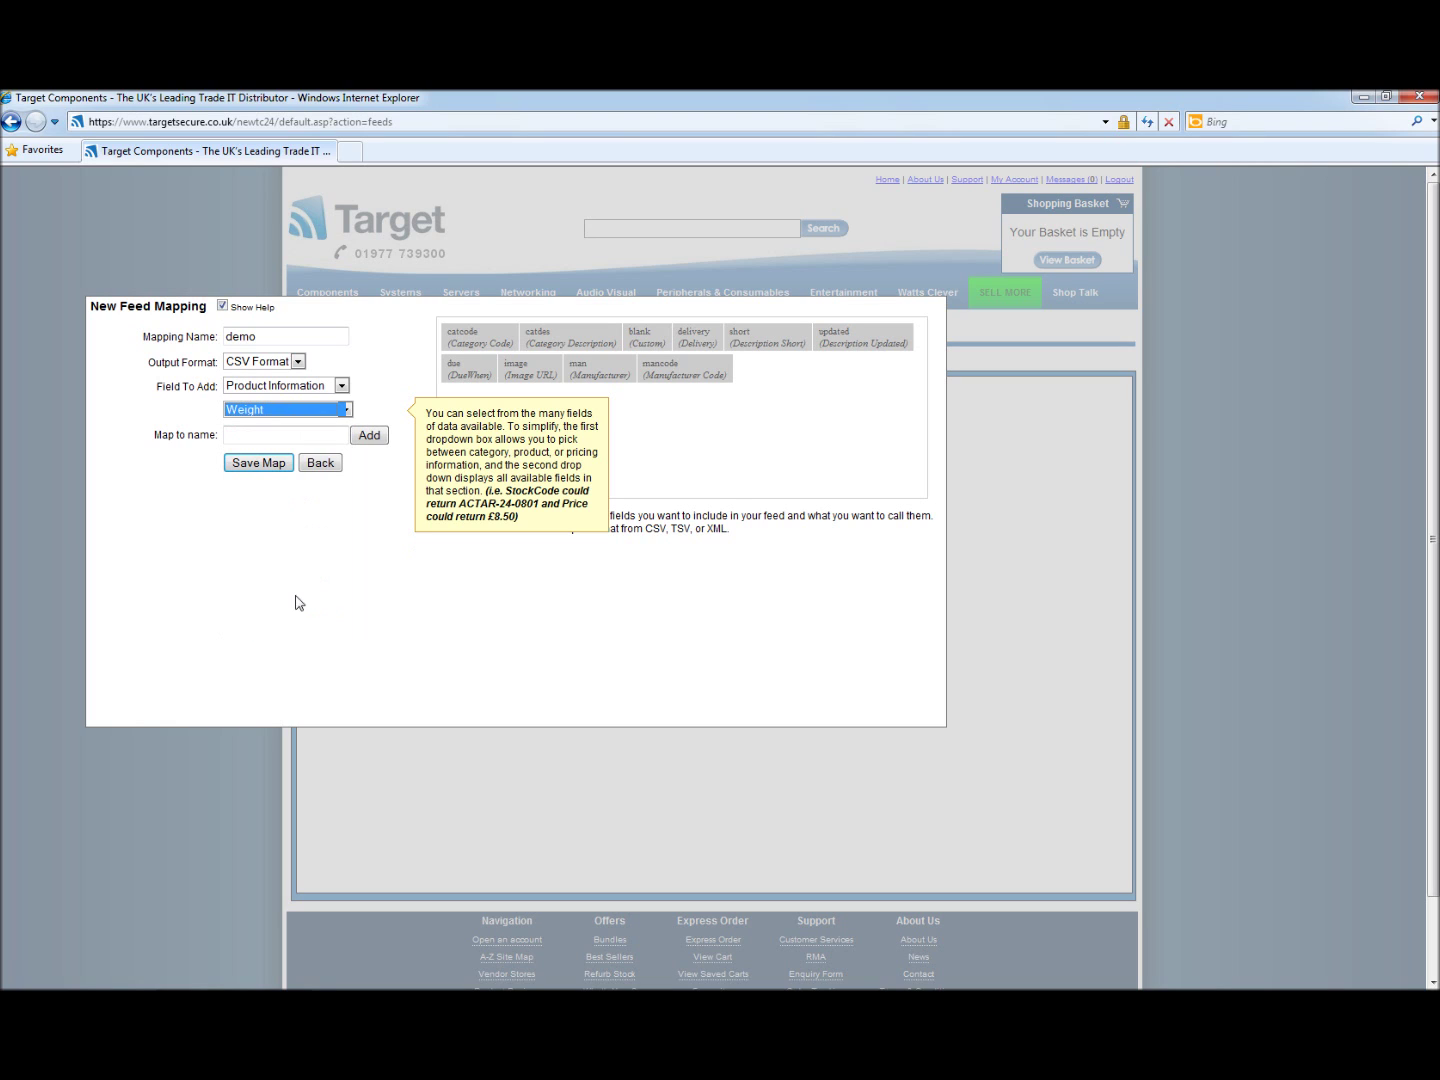
click(343, 410)
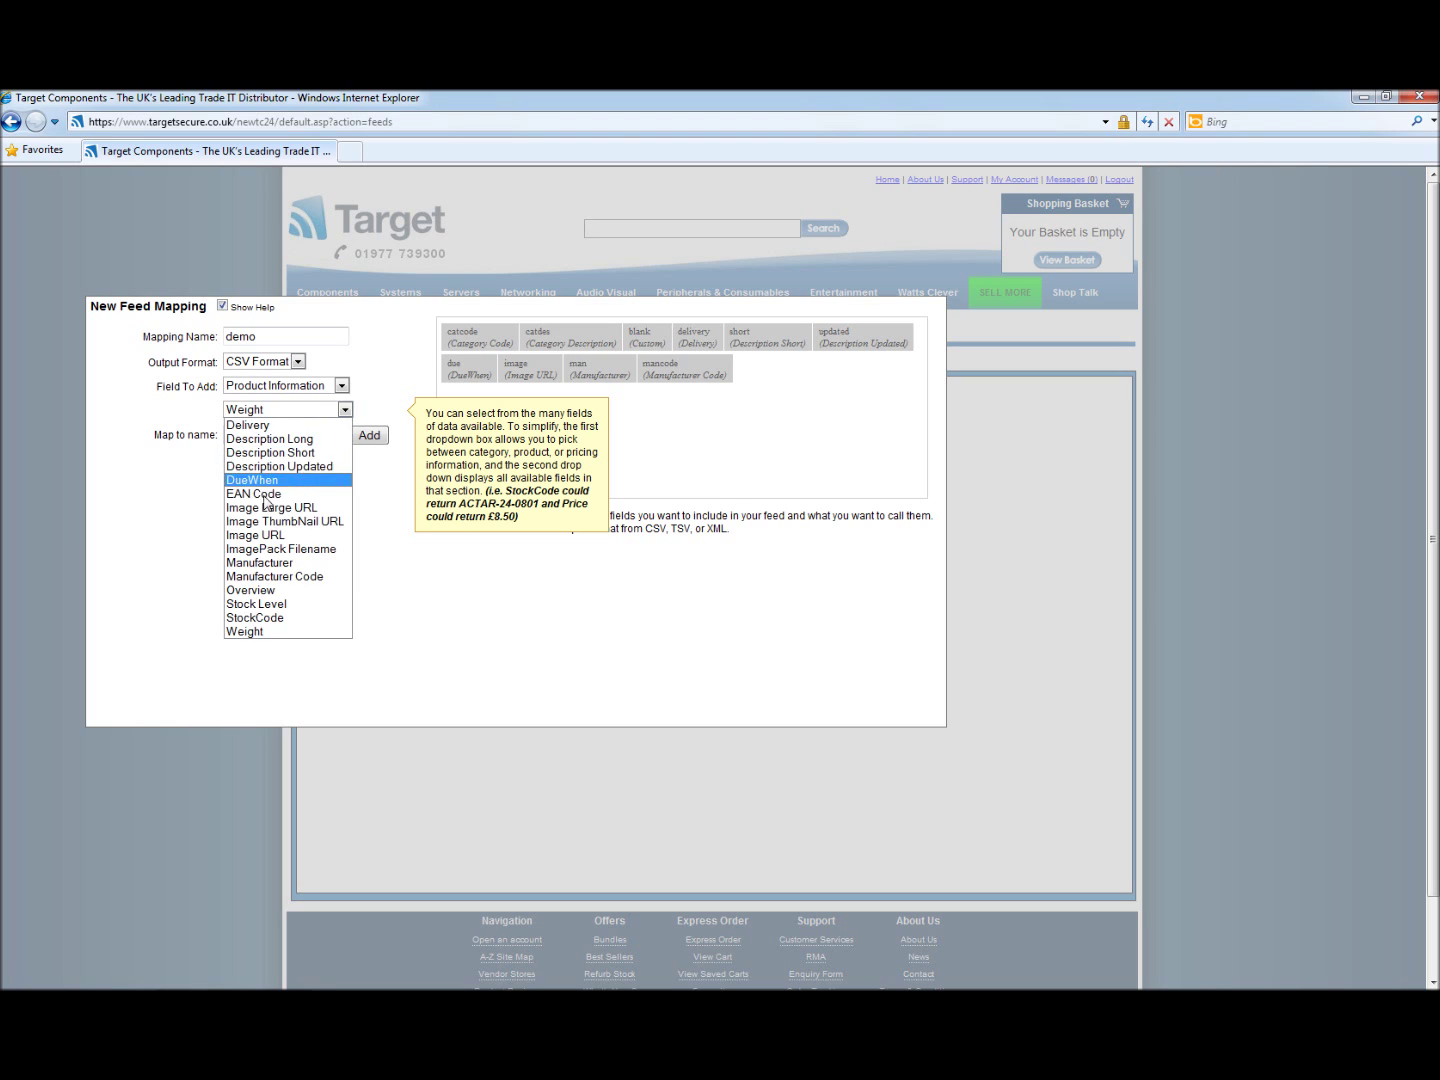
click(272, 604)
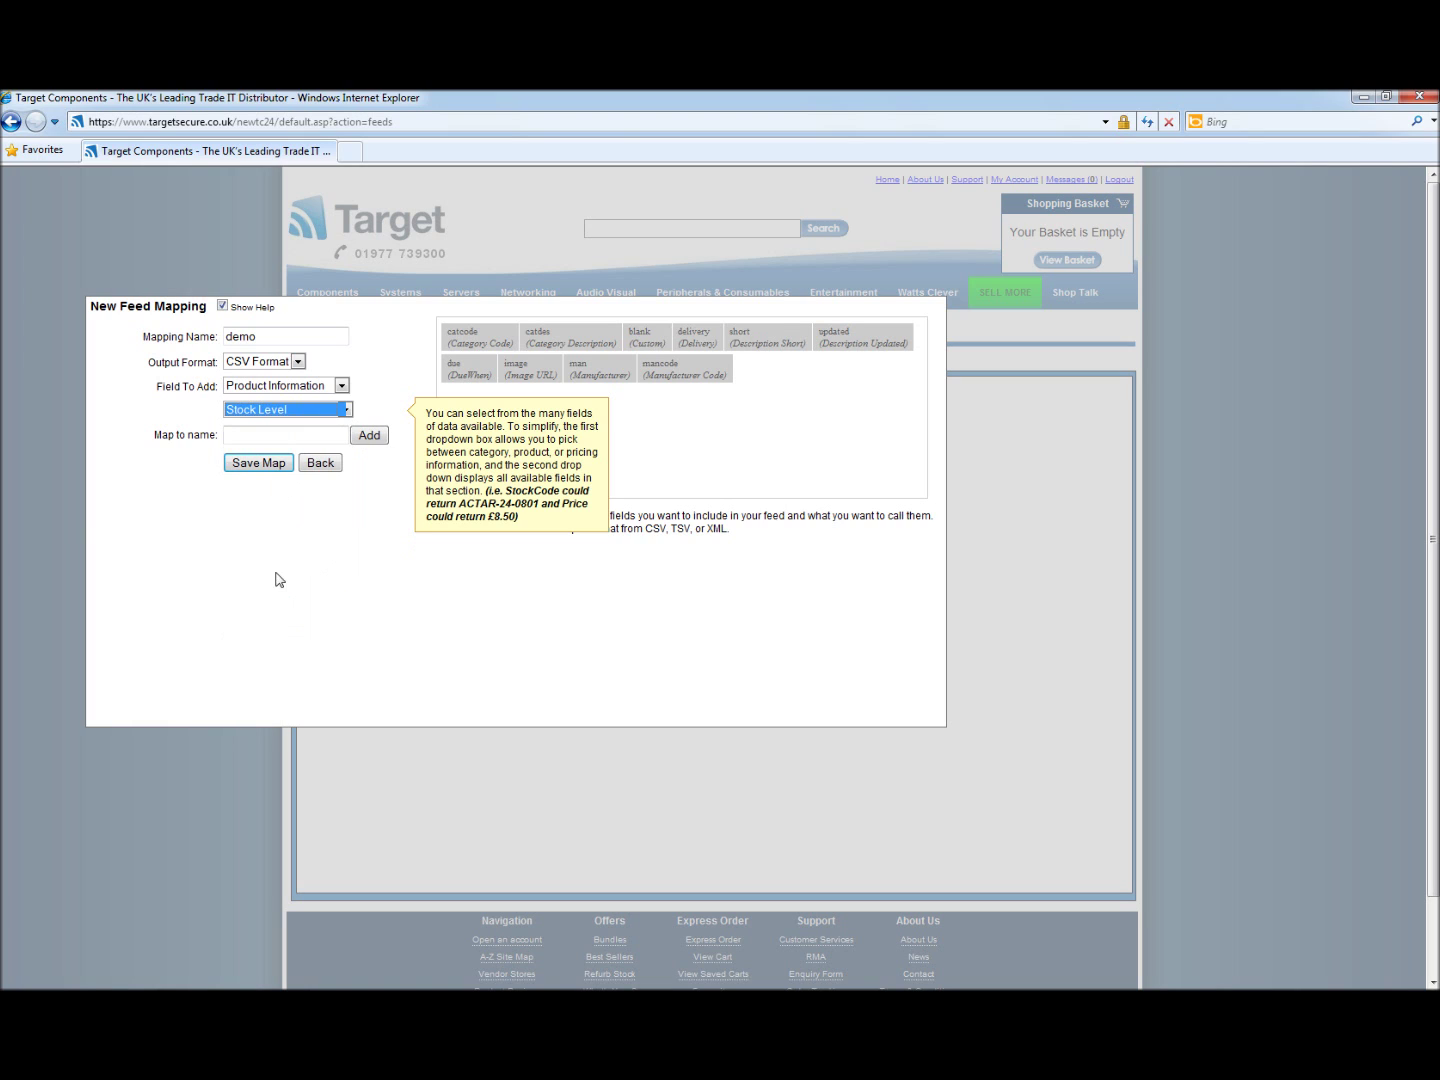
click(275, 436)
text(s)
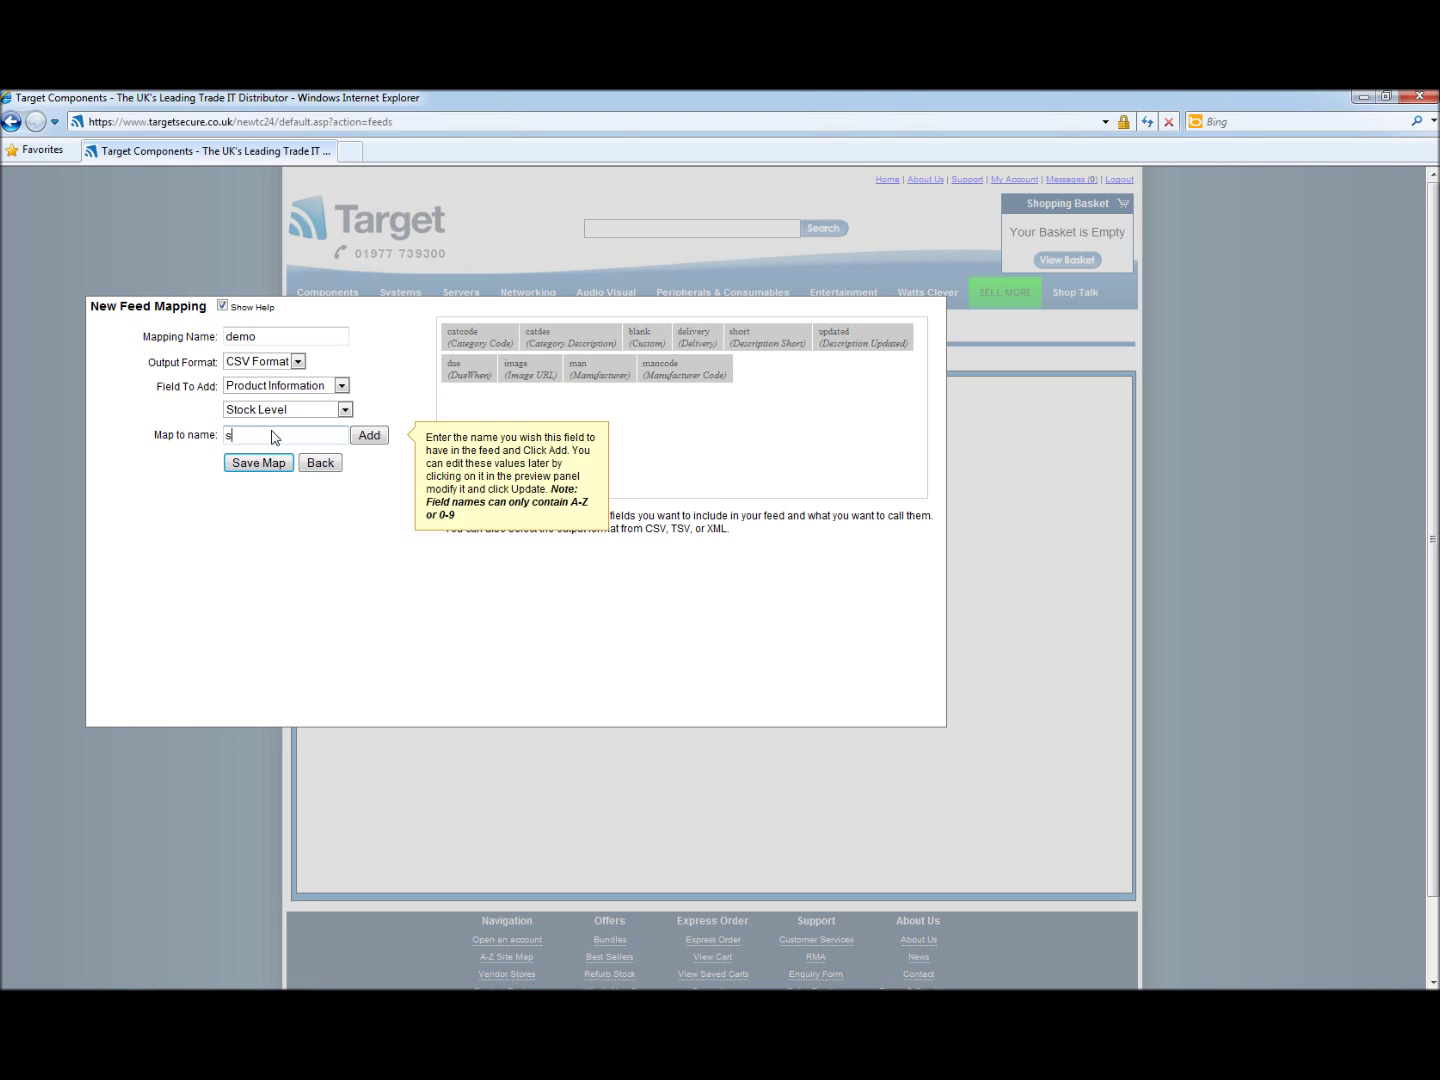
text(tocklevel)
click(372, 434)
- Add the StockCode field to the mapping as 'stockcode'
click(347, 410)
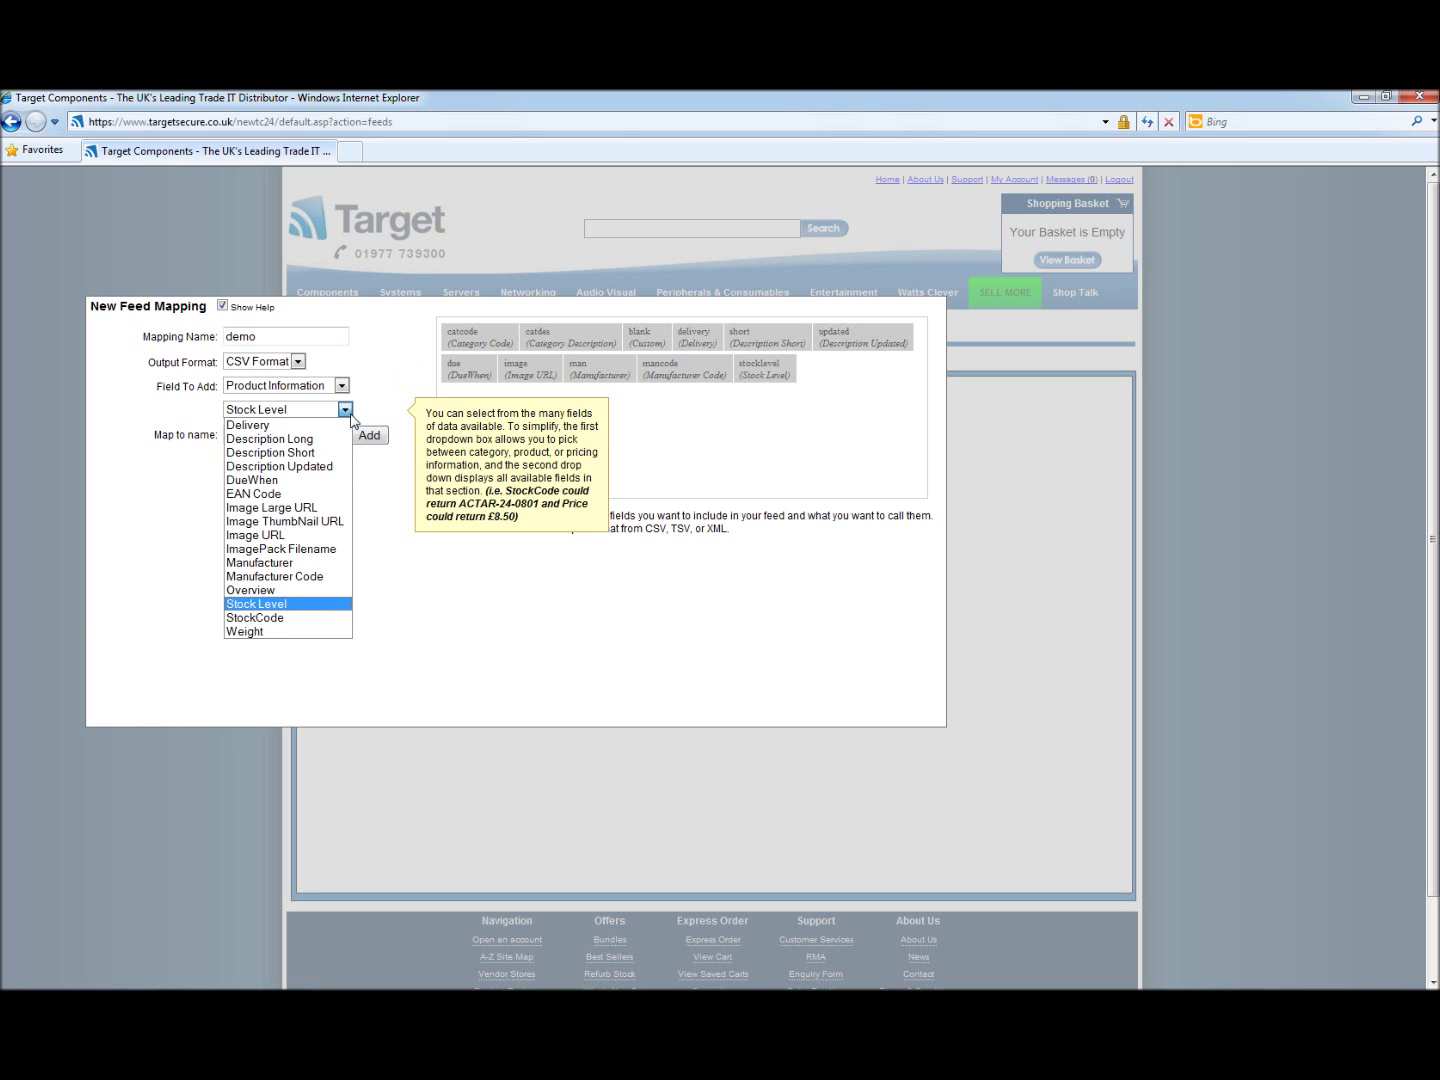
click(268, 617)
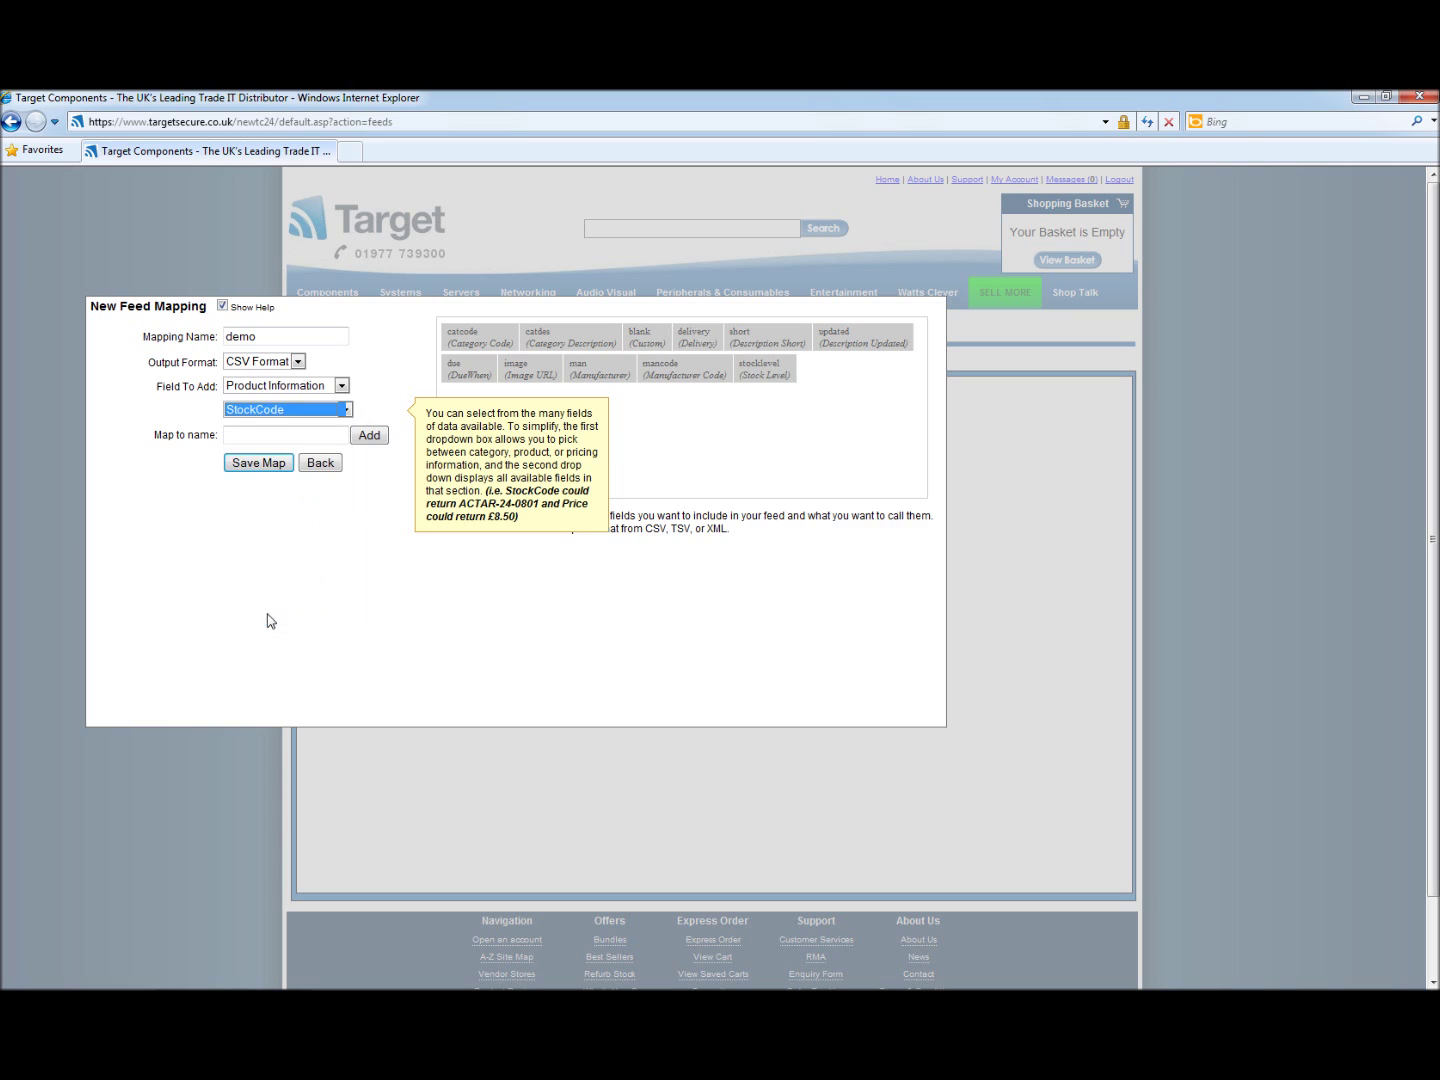
click(267, 438)
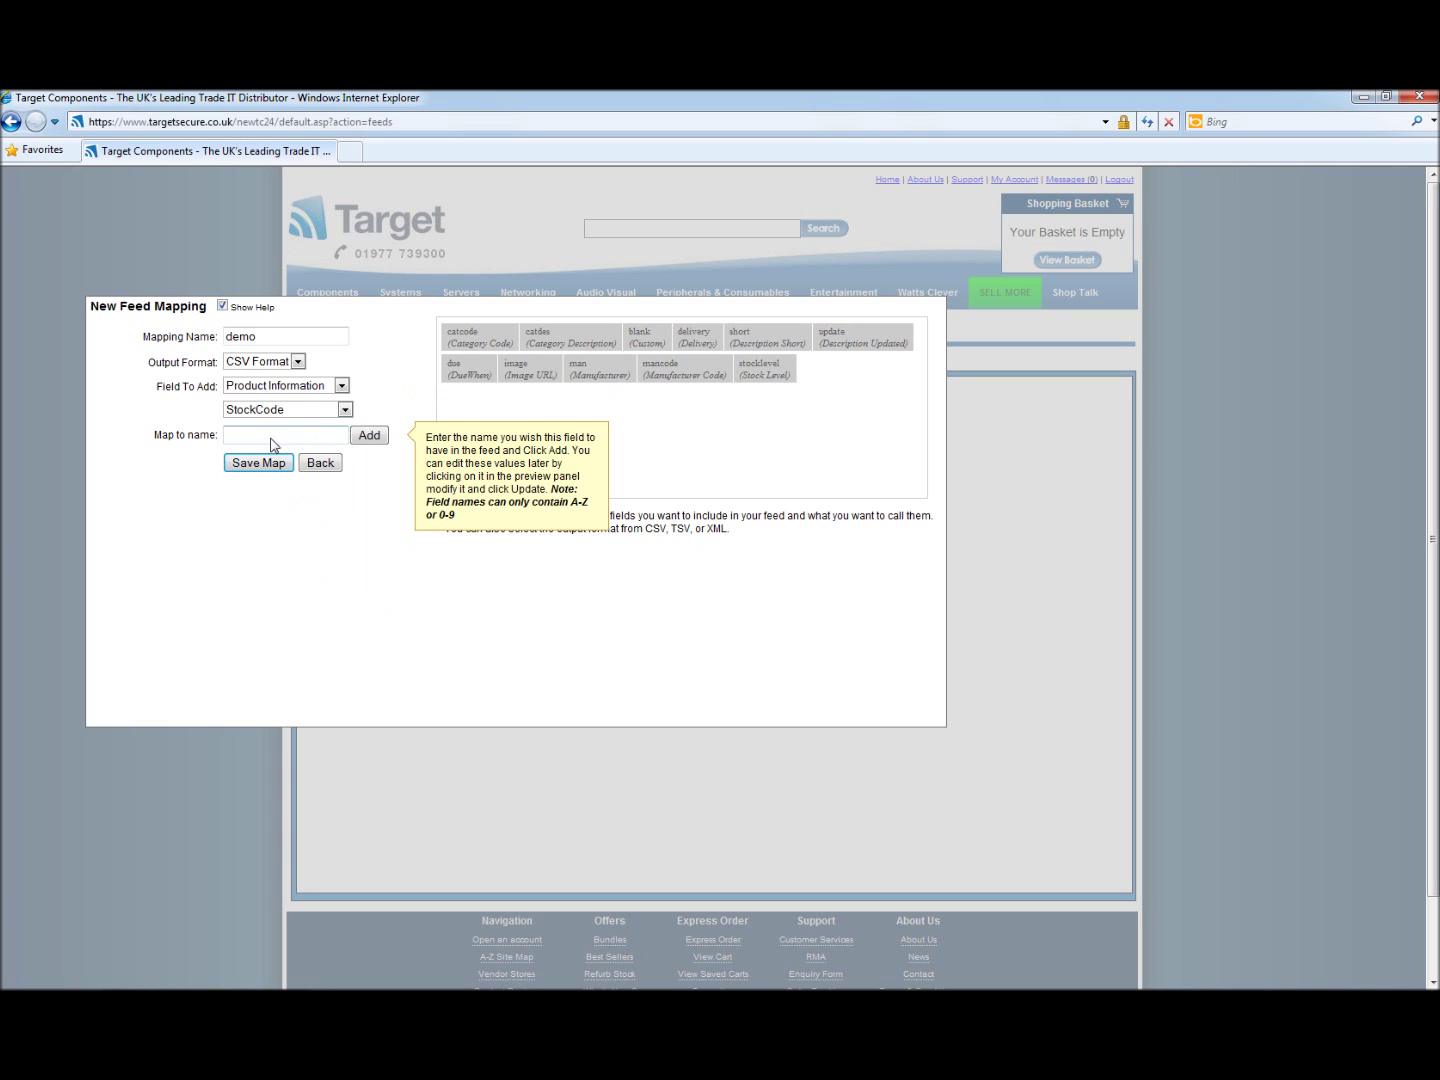
text(stockcode)
click(372, 436)
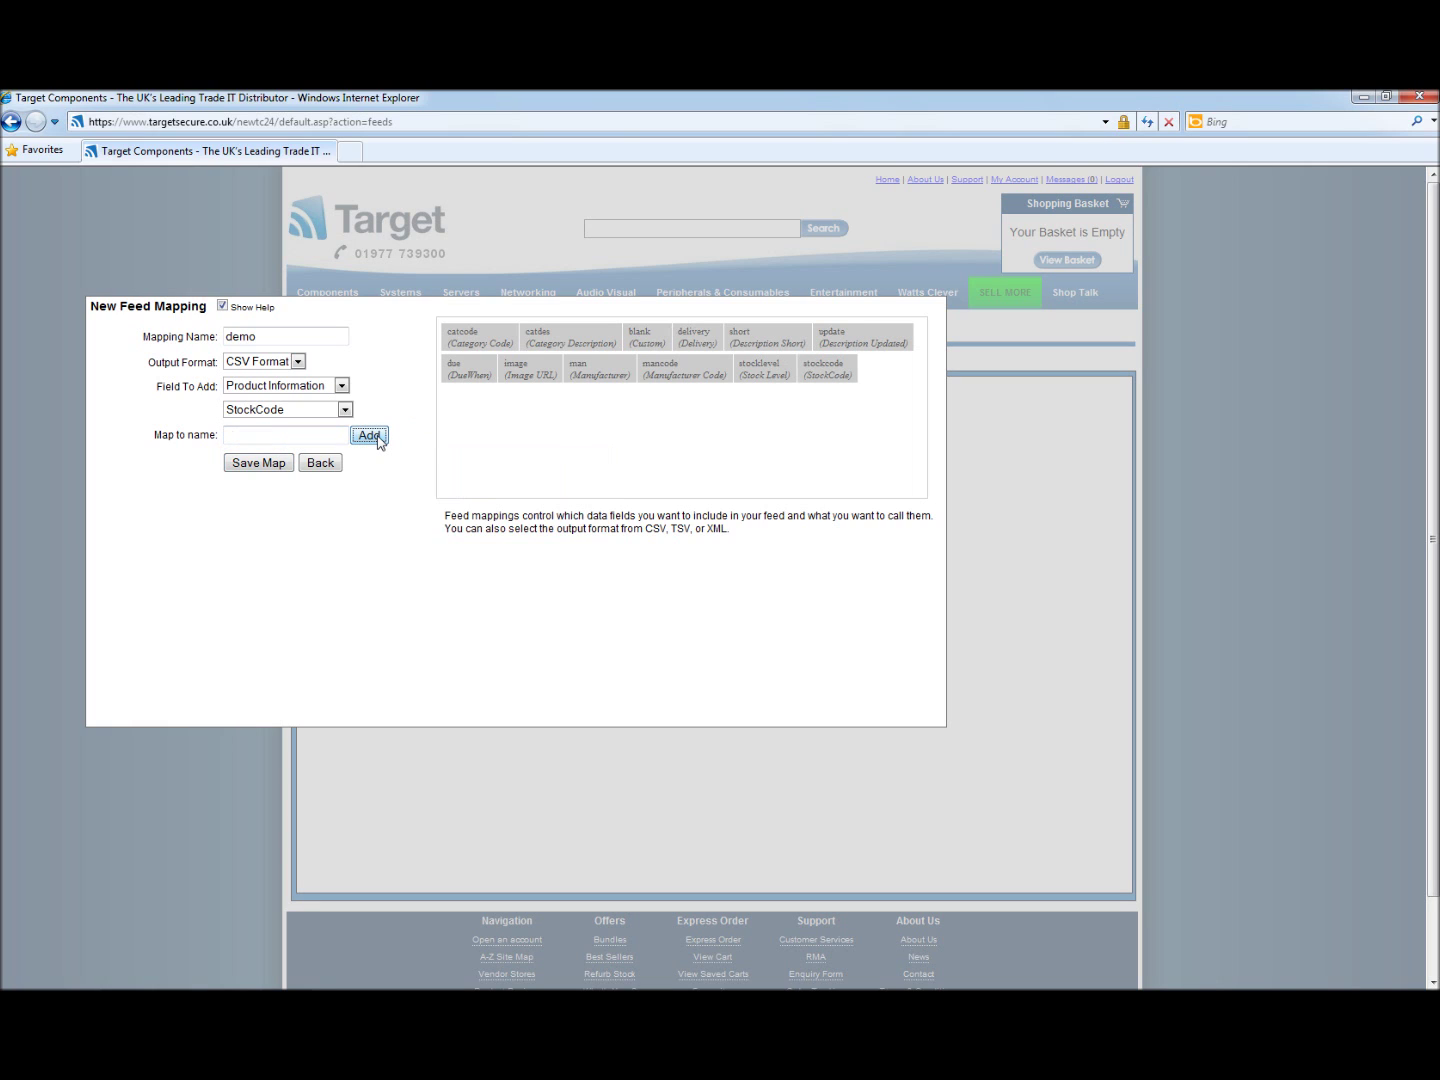
click(263, 438)
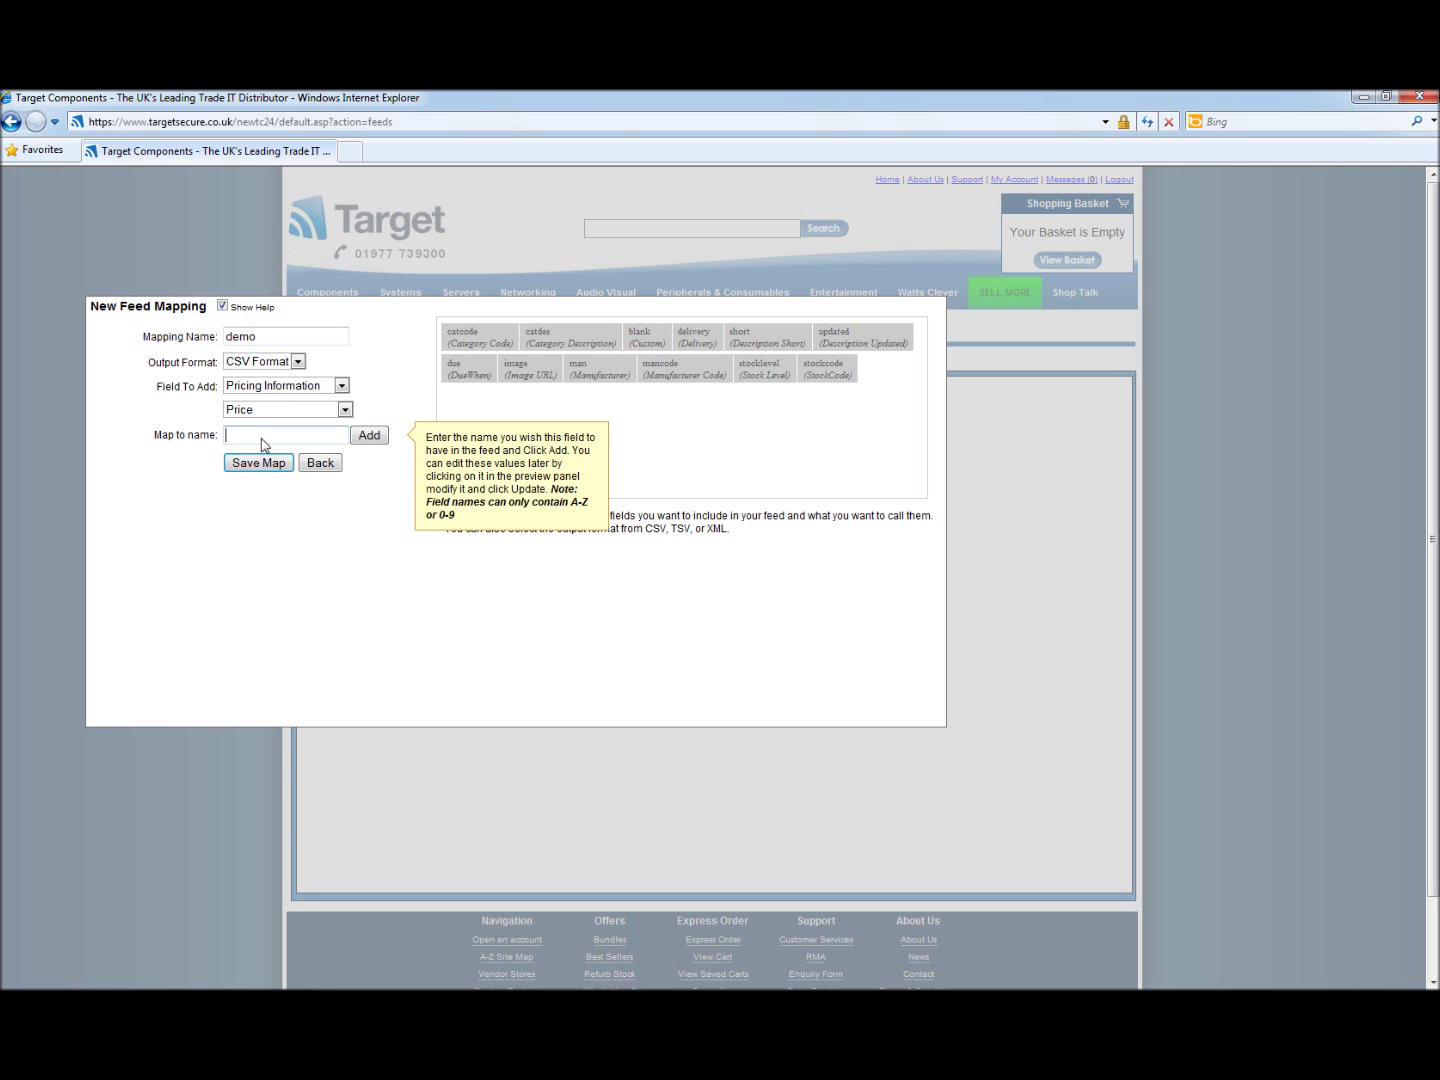
- Switch to Pricing Information fields and add Price to the mapping as soloprice
click(341, 386)
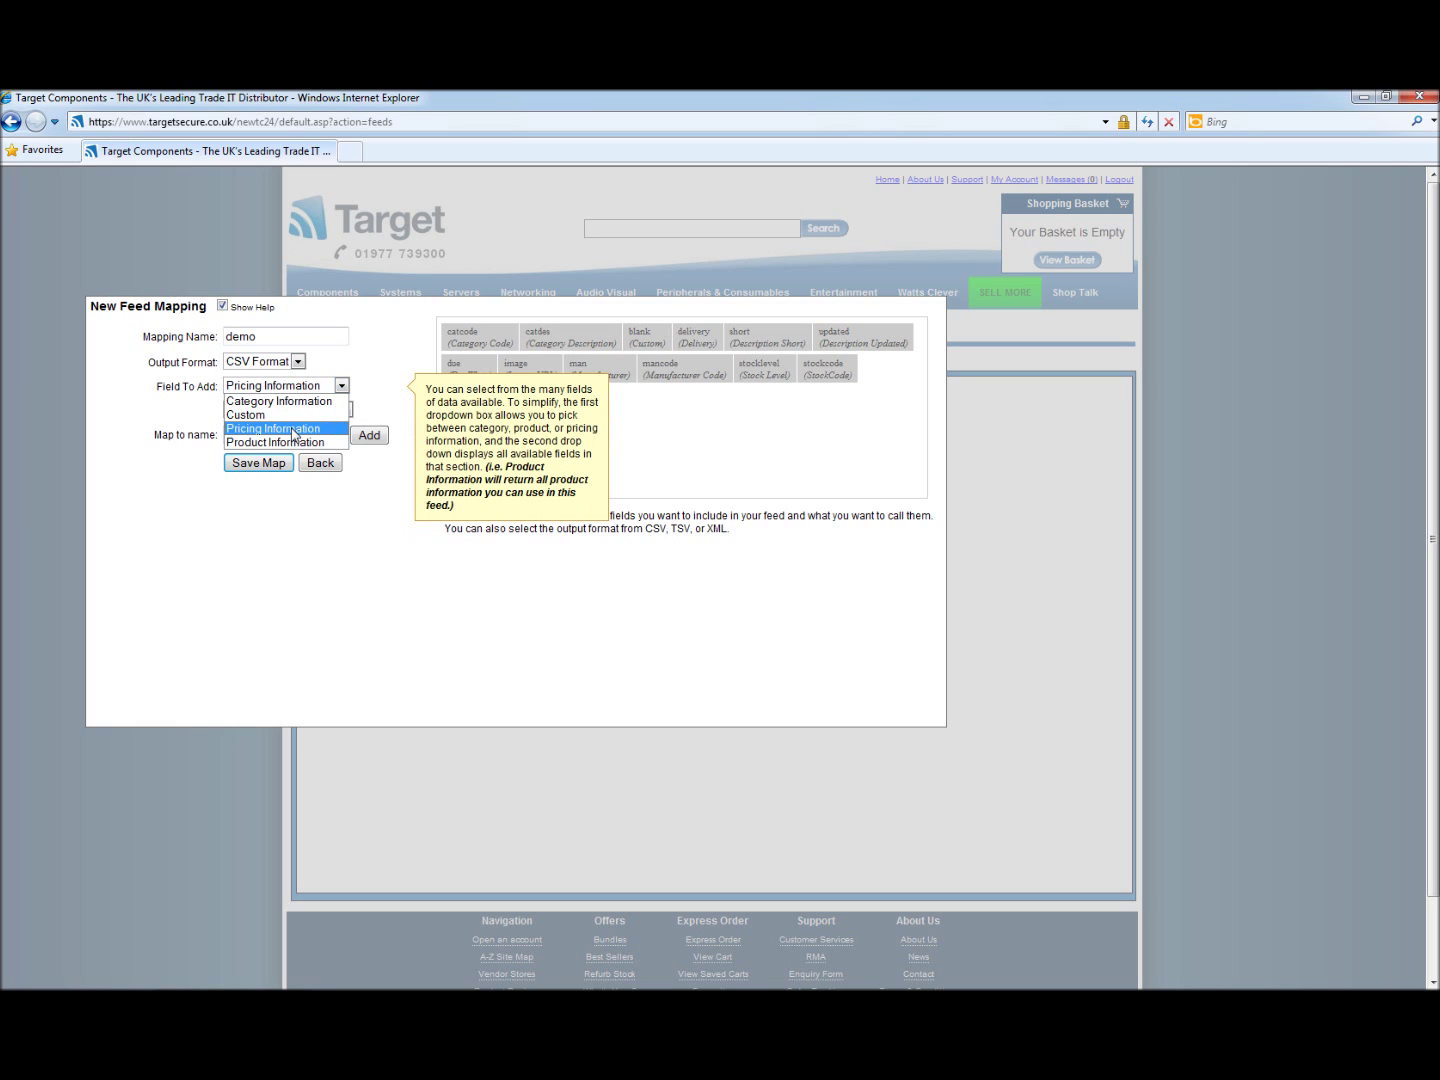
click(345, 422)
click(345, 410)
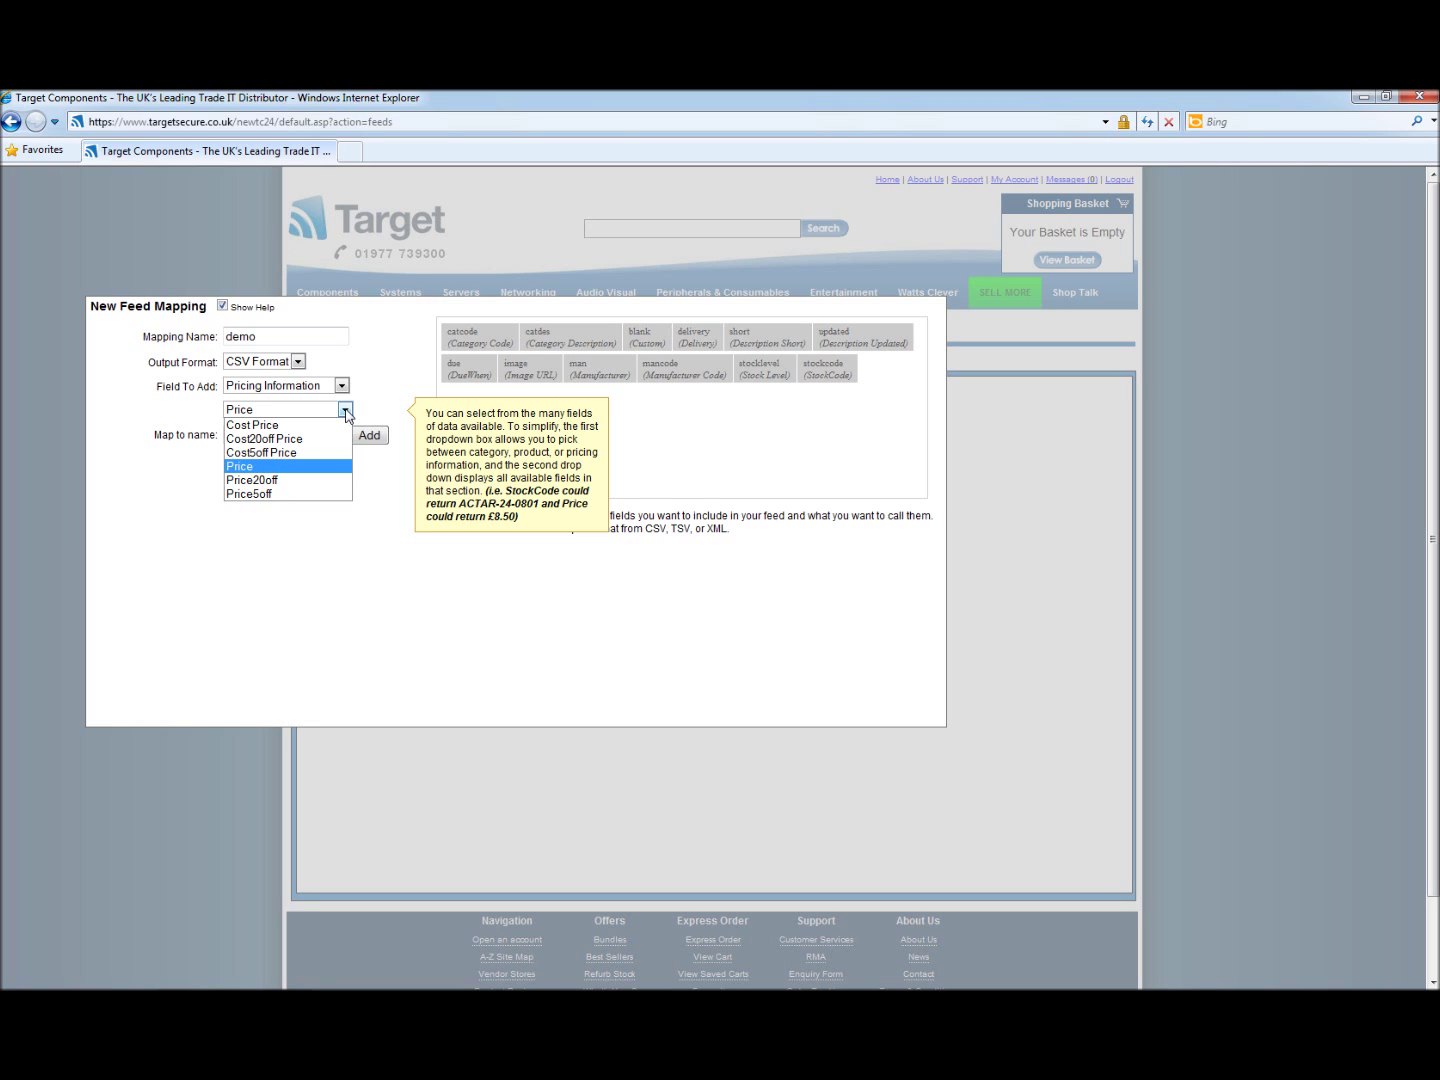
click(276, 466)
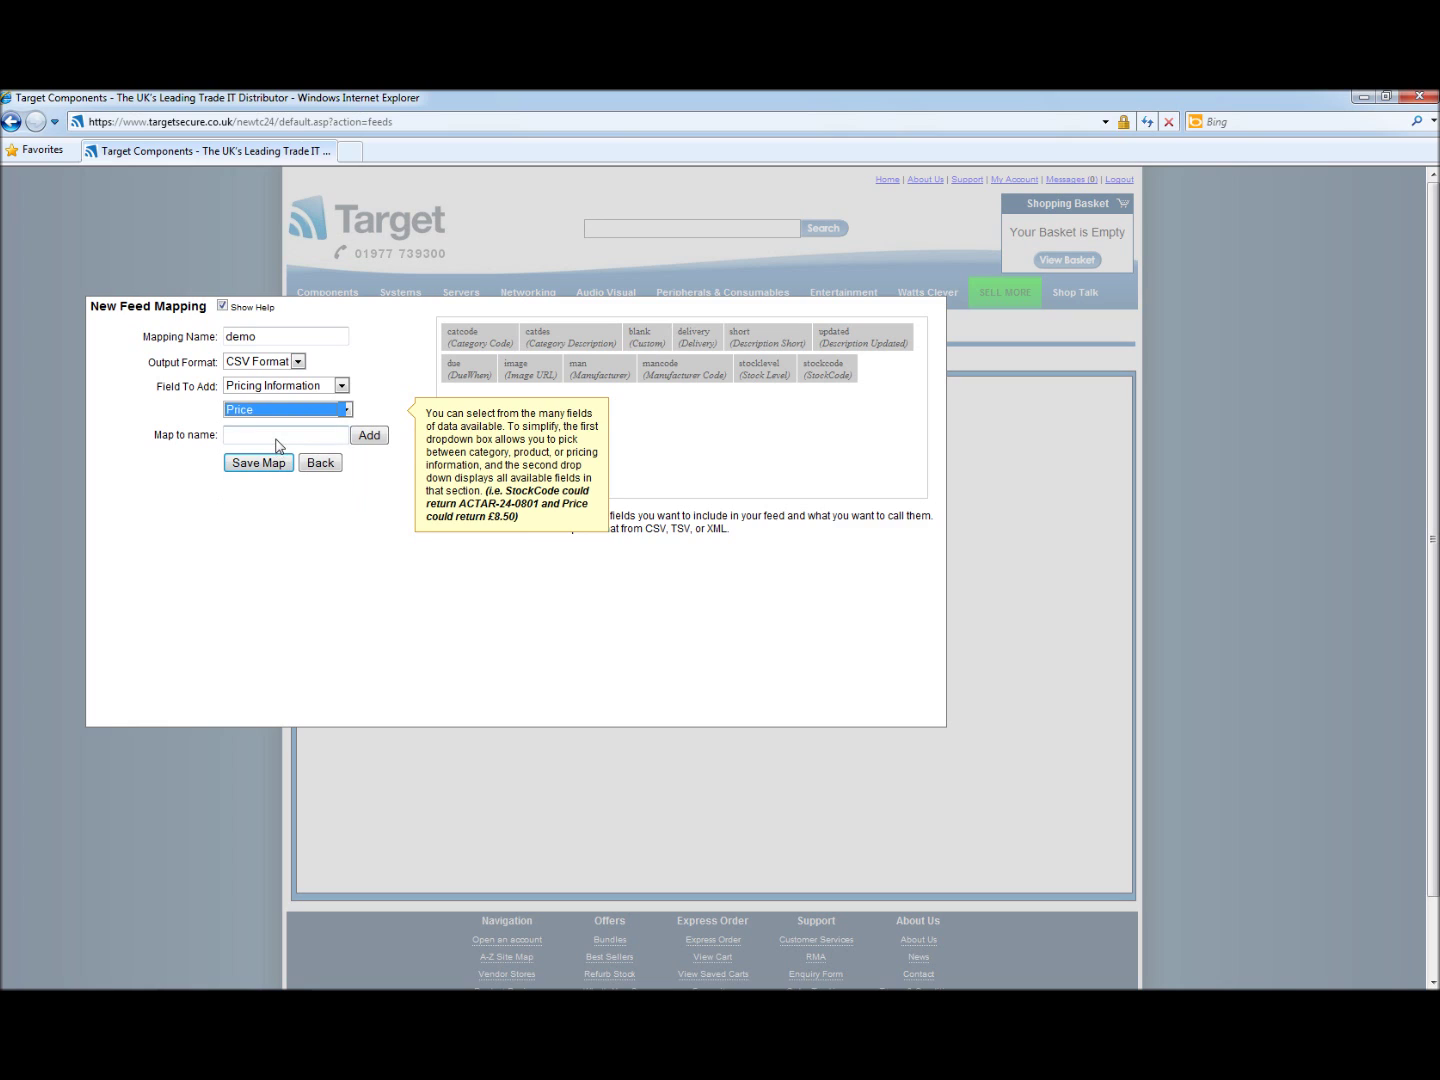
click(277, 438)
text(solop)
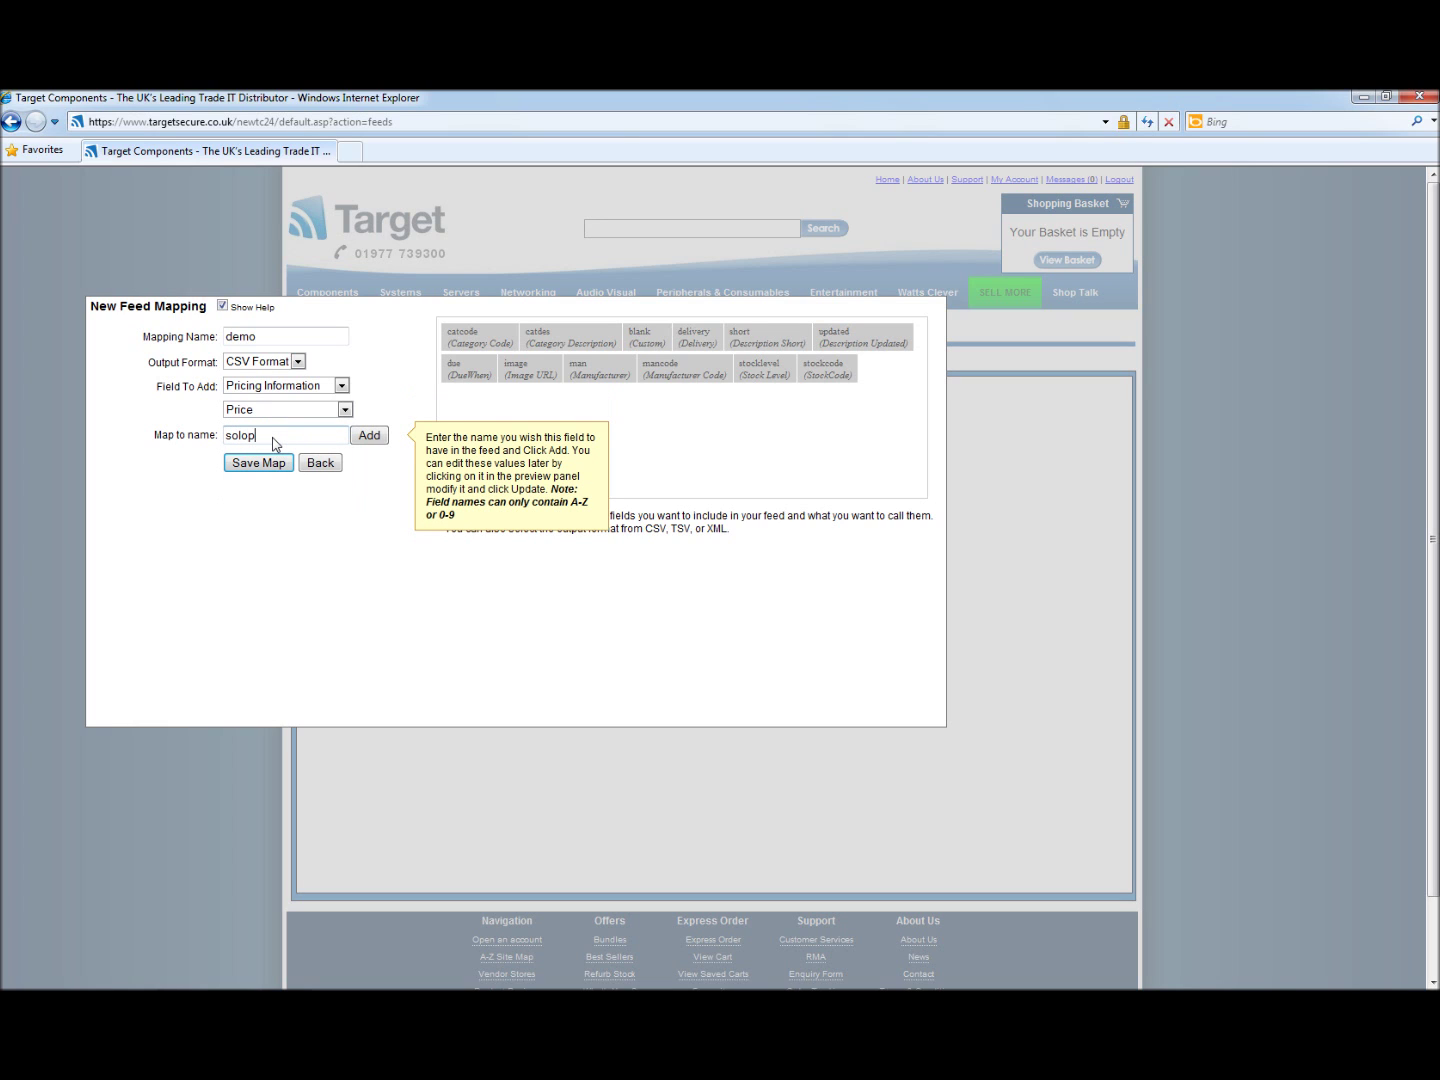
text(rice)
click(369, 435)
- Add Price5off to the mapping under the feed name 5price
click(279, 438)
click(344, 409)
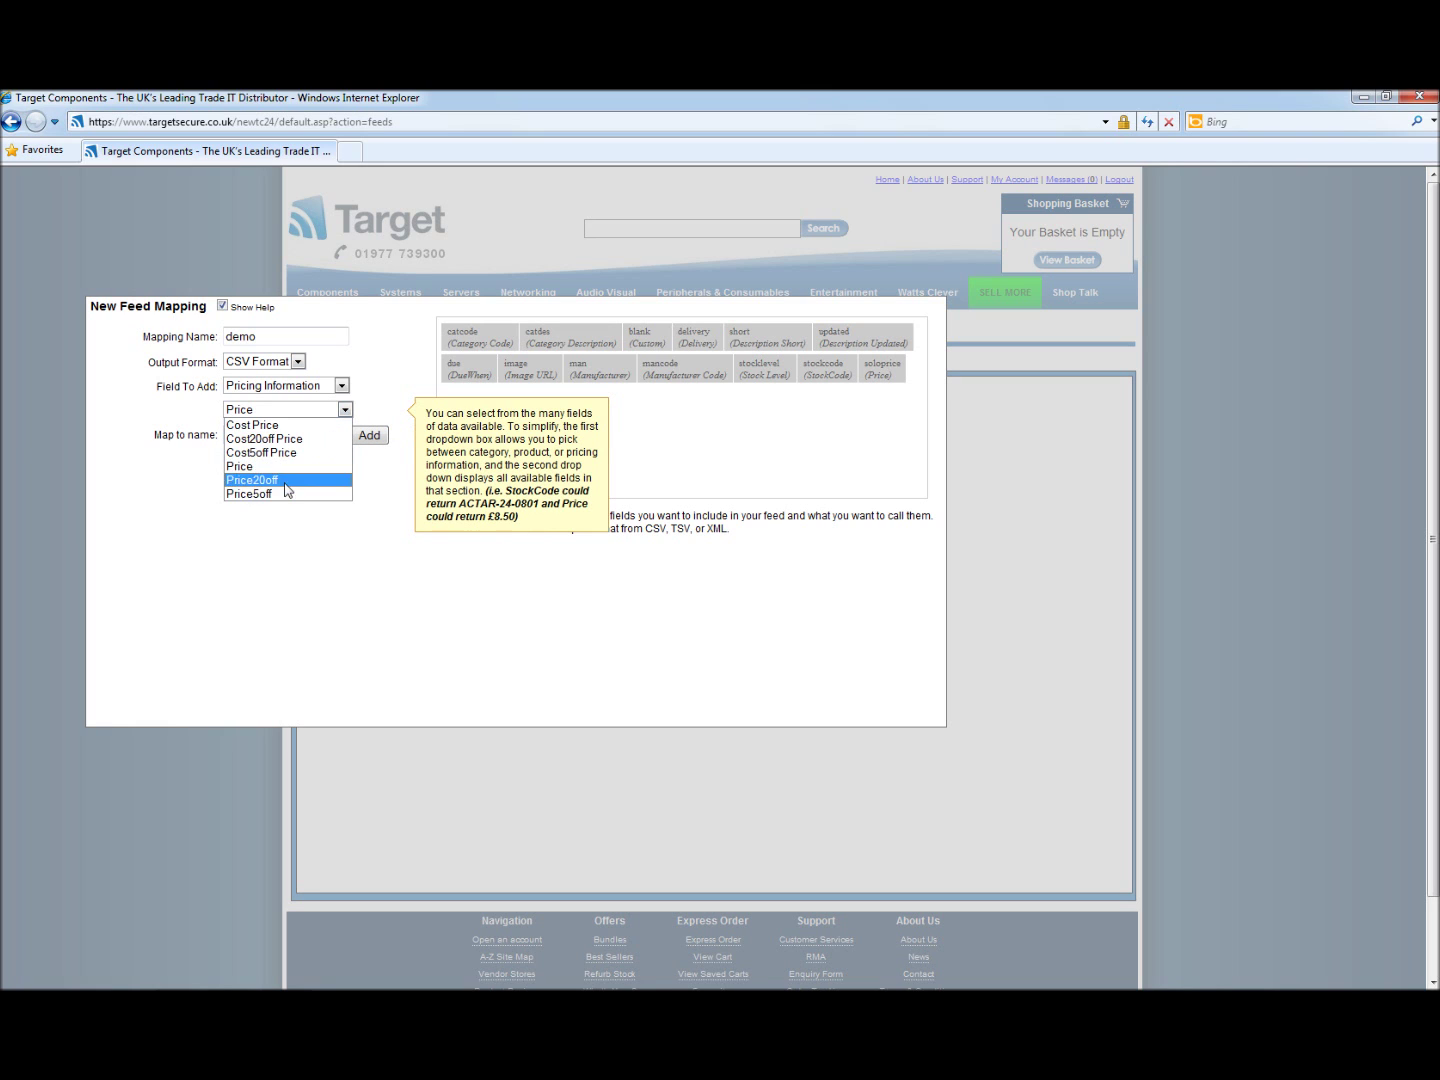
click(280, 472)
click(276, 437)
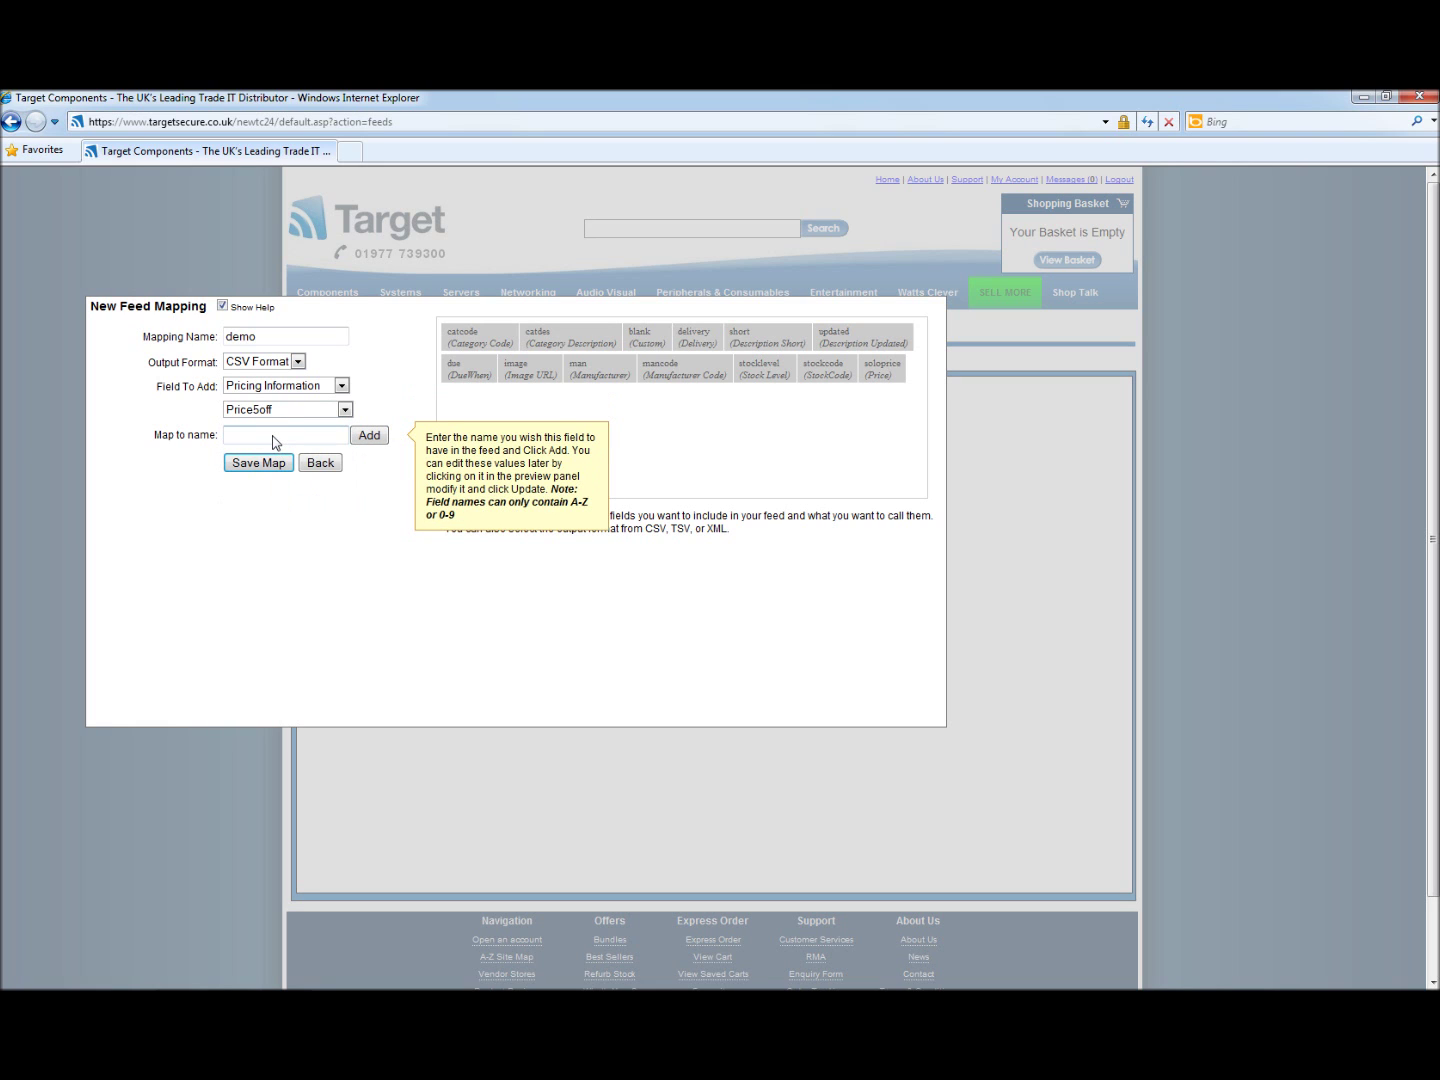
text(5price)
click(361, 437)
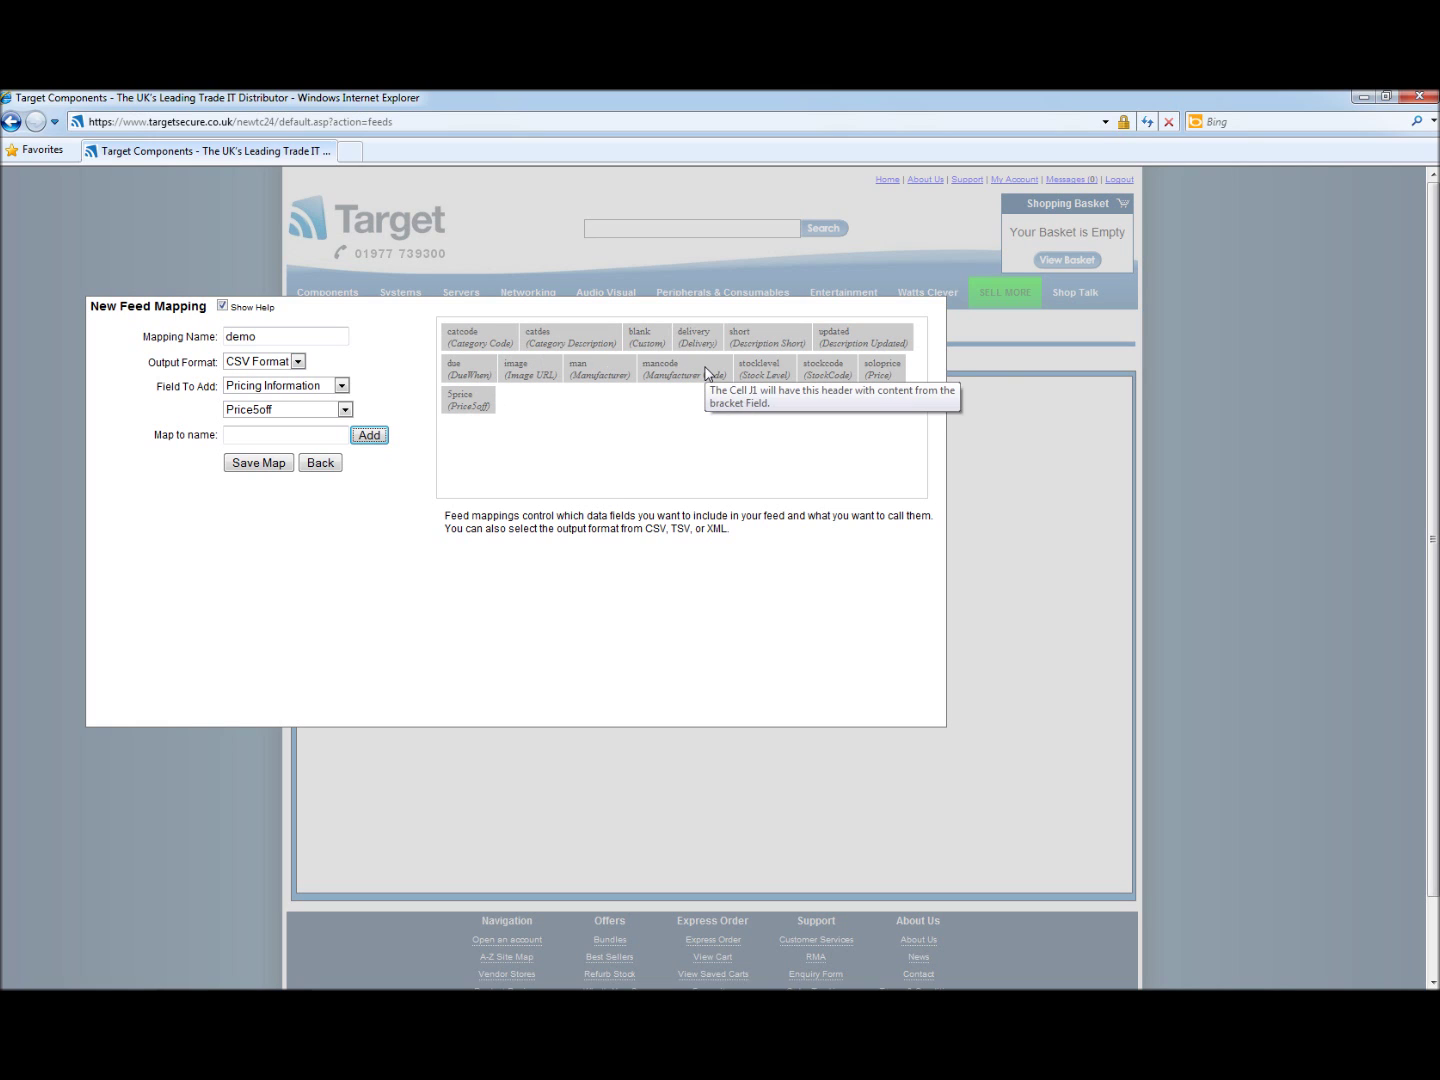
- Review the stocklevel field, then save the demo mapping and confirm the save message
double_click(757, 378)
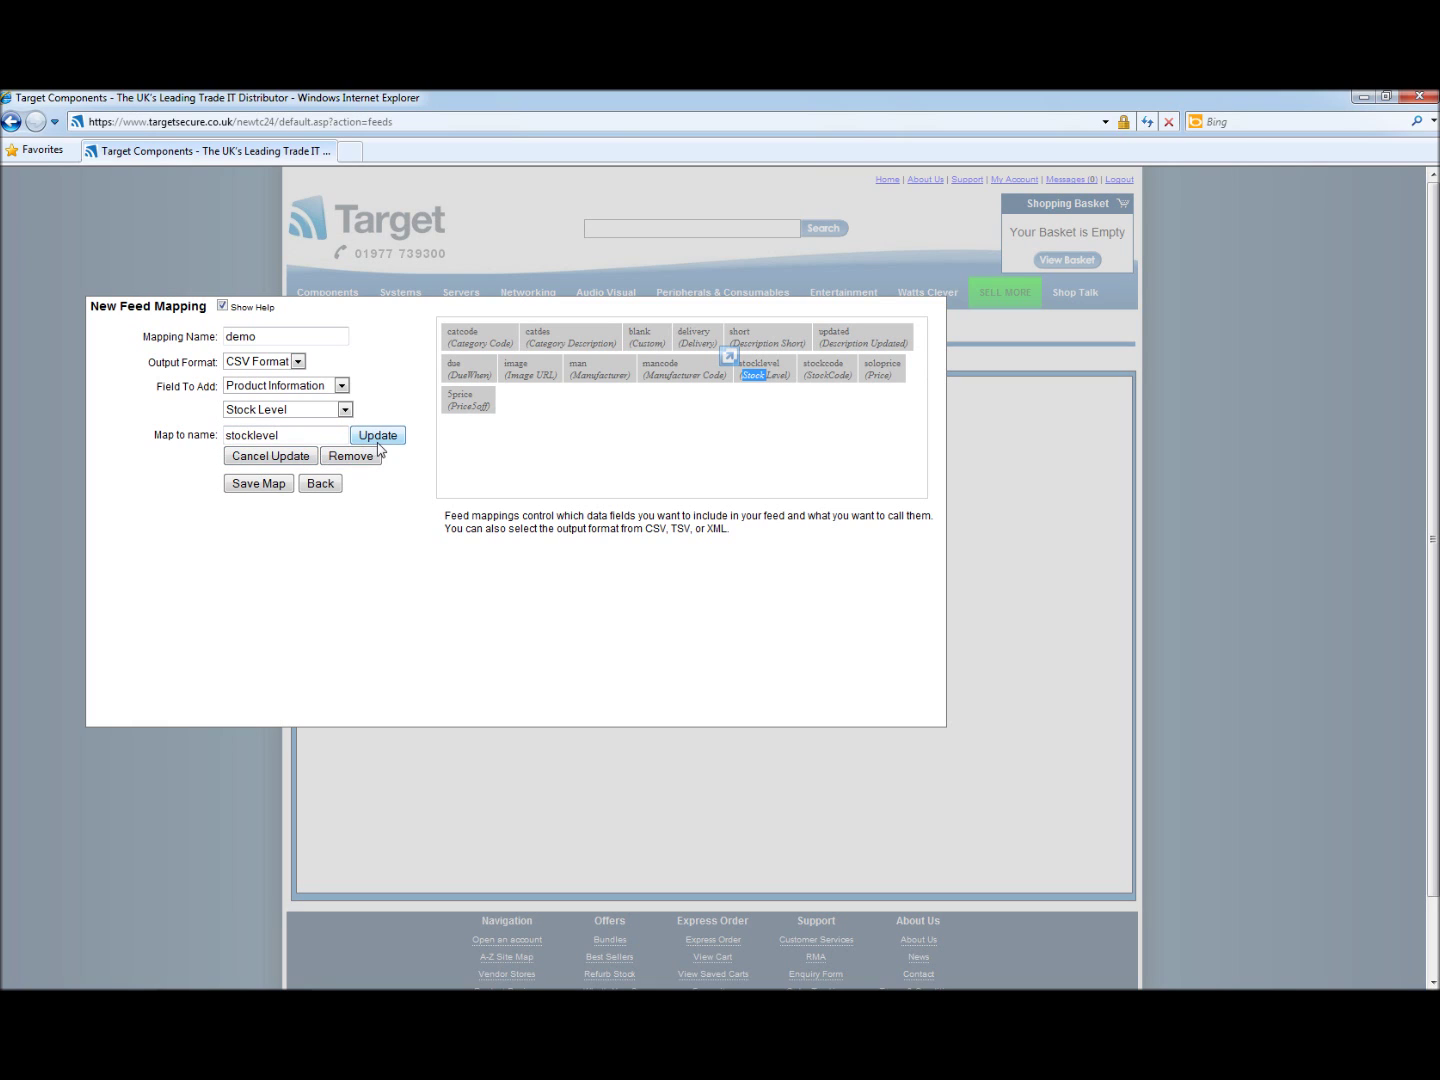
click(284, 488)
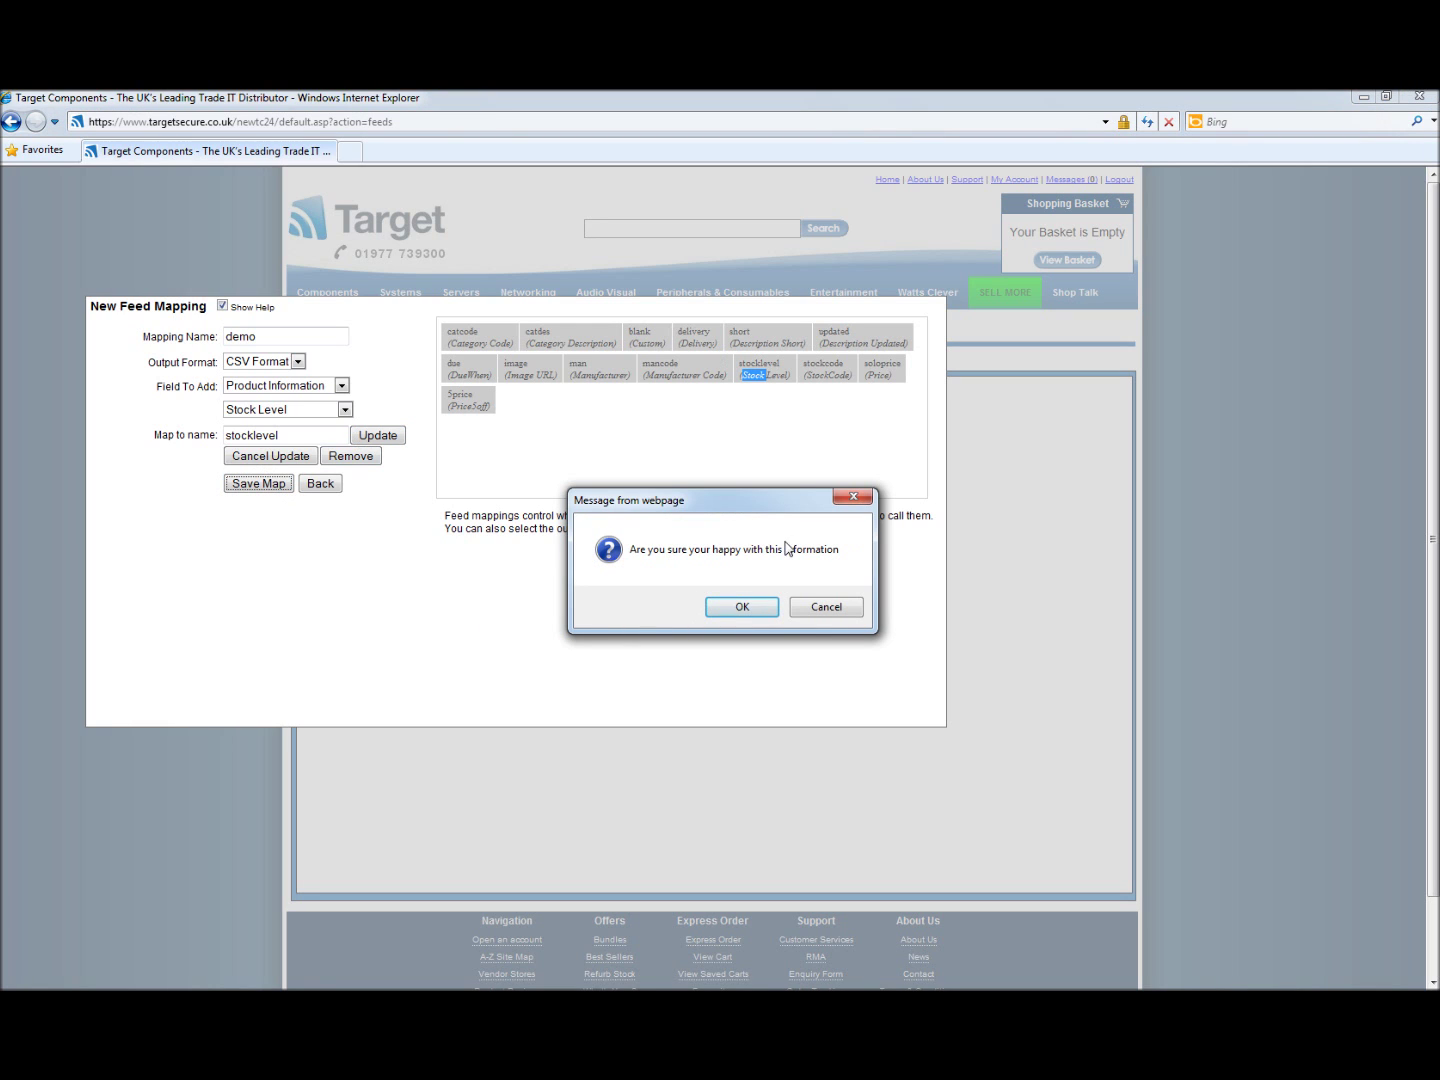
click(752, 610)
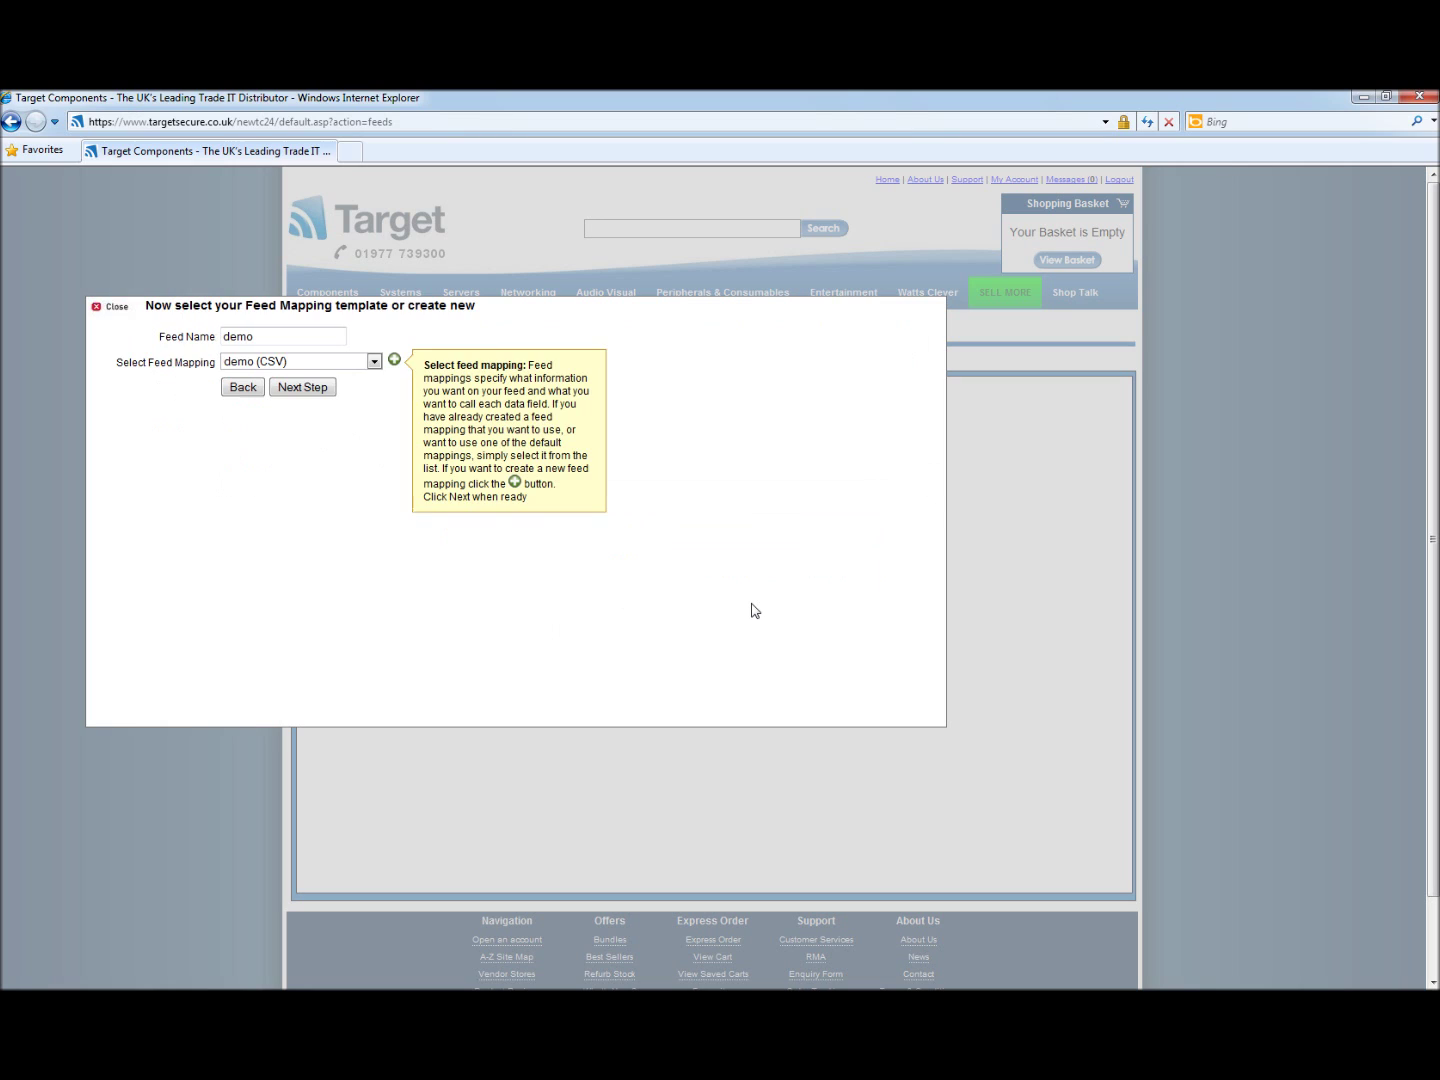